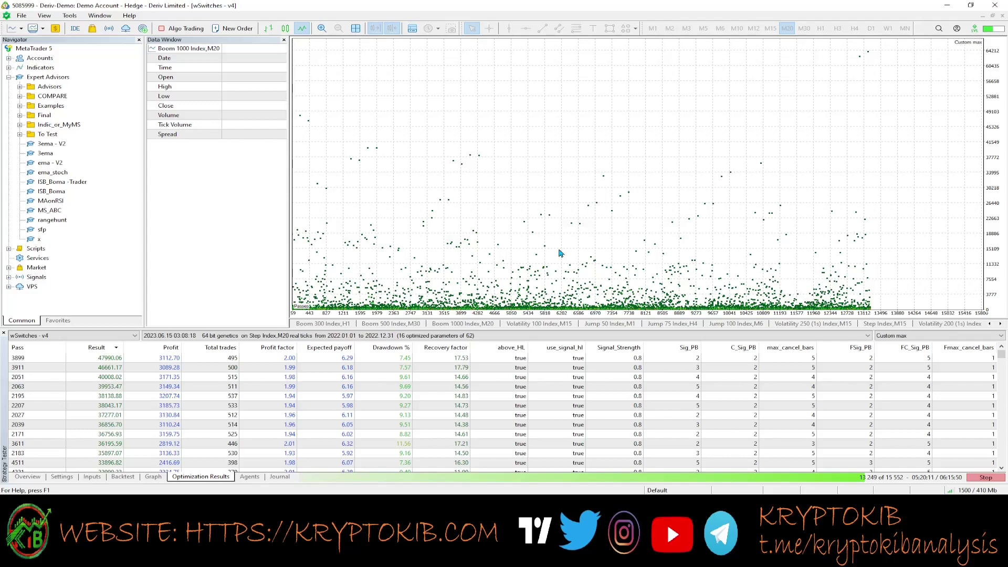
View the Jump 50 Index M1 chart and return to the wSwitches - v4 optimization graph
left_click(613, 324)
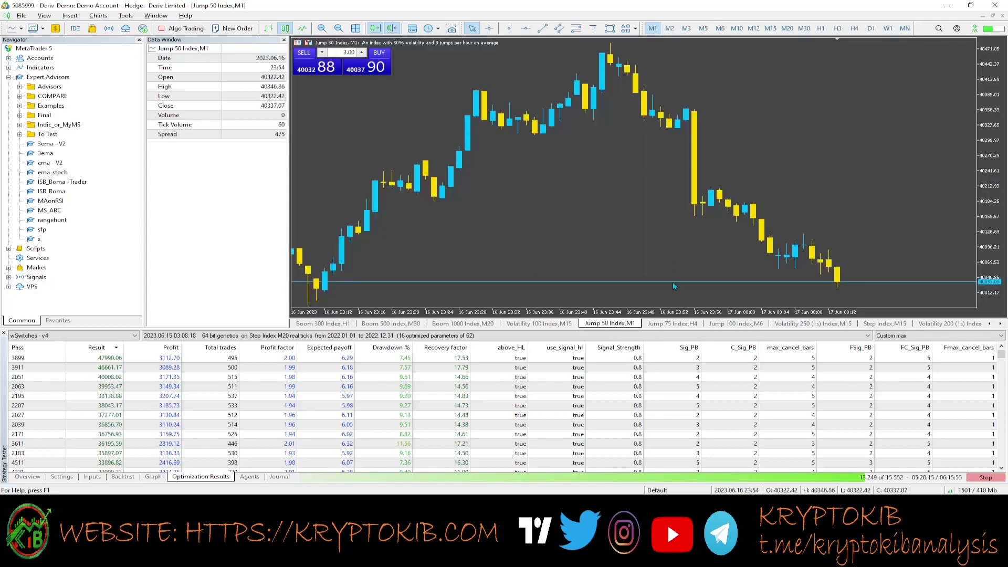
left_click(1002, 324)
left_click(1002, 324)
left_click(900, 324)
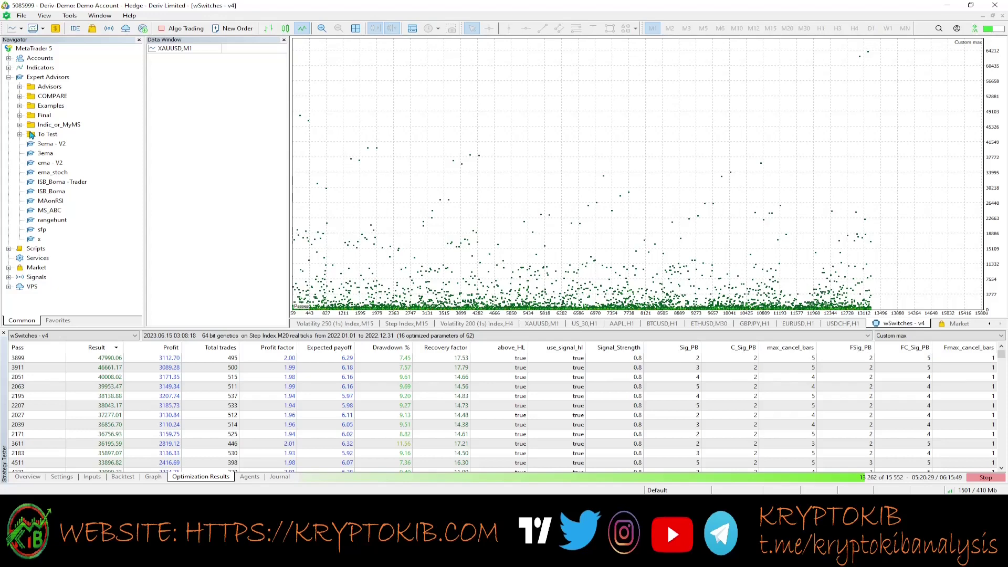
Look through the loose expert advisors and those in the To Test folder
left_click(46, 153)
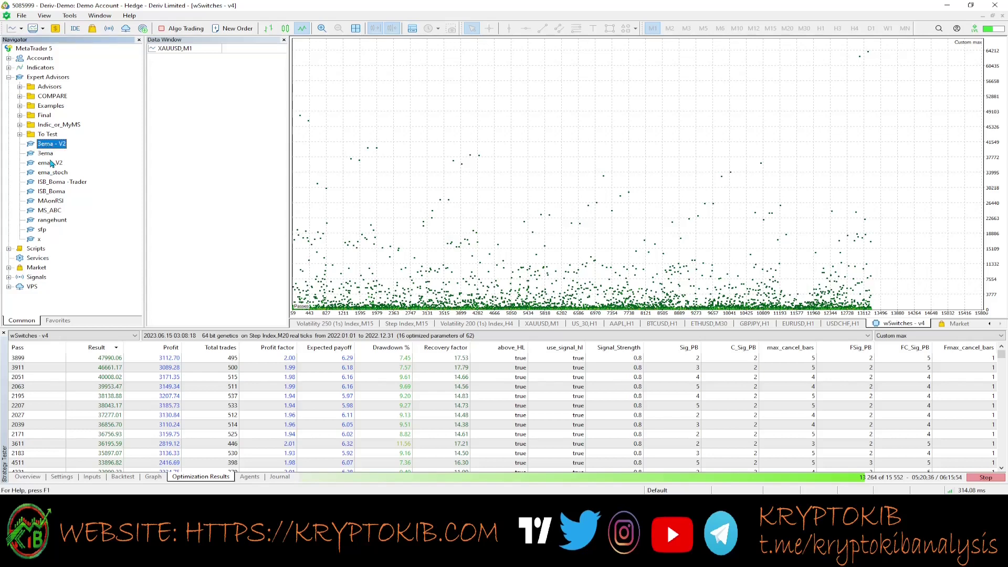
left_click(39, 240)
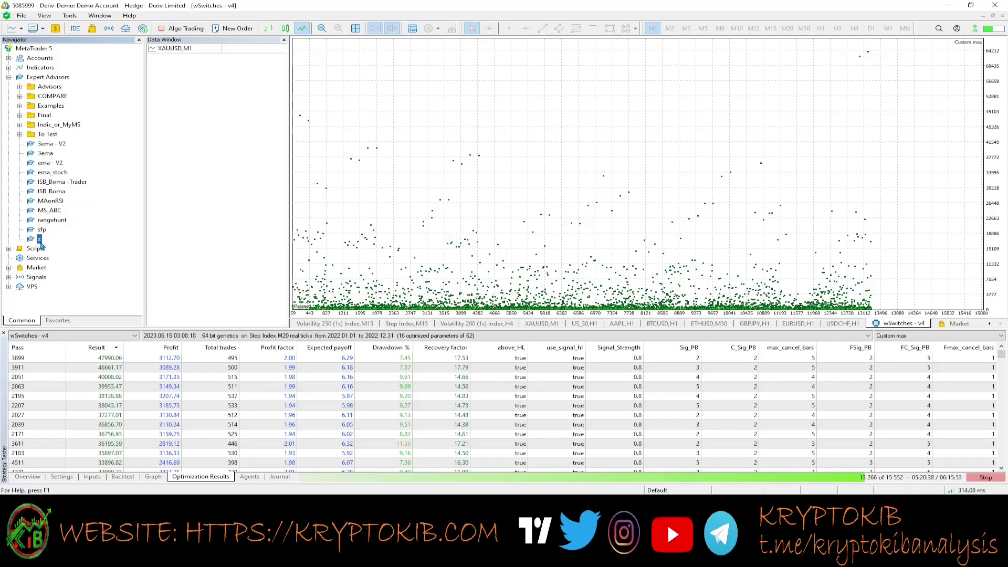
left_click(19, 134)
left_click(62, 144)
left_click(64, 172)
left_click(62, 201)
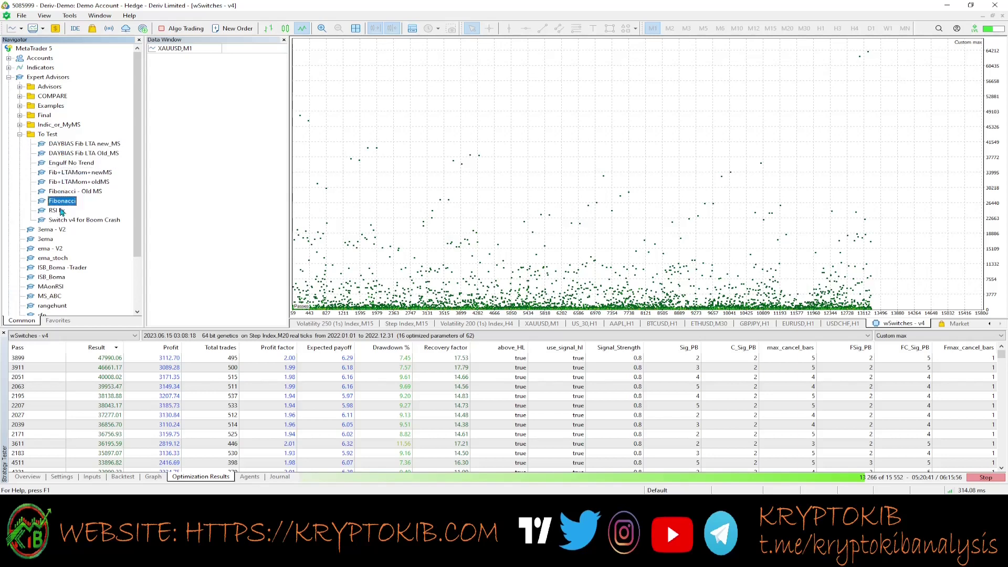
left_click(63, 220)
left_click(20, 134)
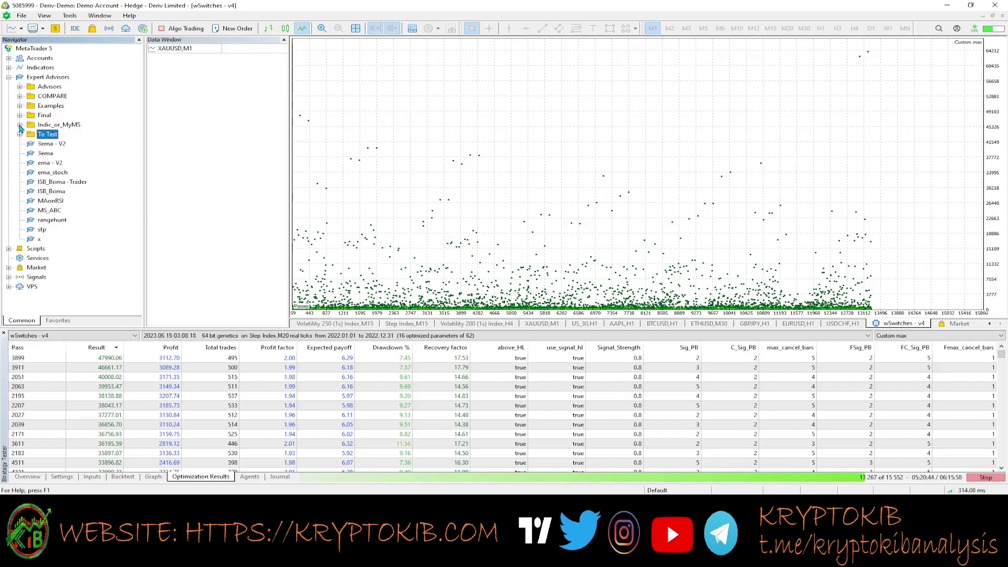
Look through the expert advisors in the Indic_or_MyMS folder and its oldies subfolder
left_click(20, 125)
scroll(56, 168, "down", 3)
scroll(52, 178, "up", 3)
left_click(31, 125)
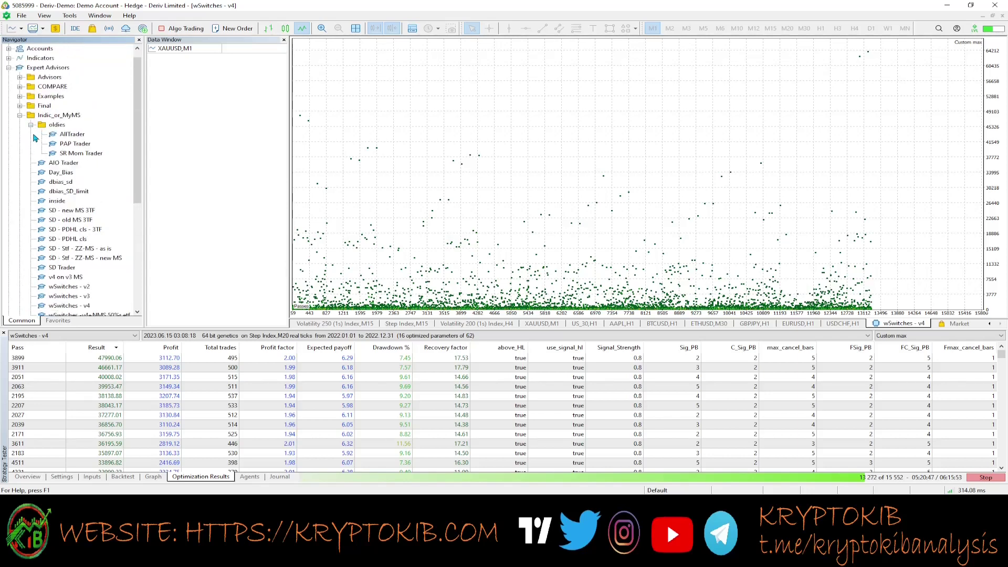
left_click(30, 125)
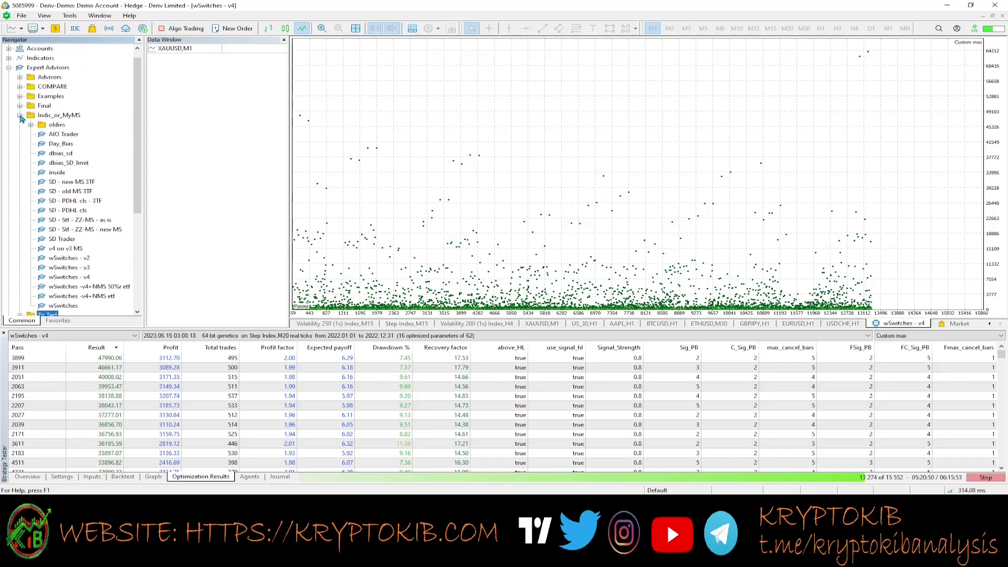
left_click(19, 115)
Compare the expert advisors in the COMPARE folder with those in Indic_or_MyMS, and collapse the folders again
left_click(20, 97)
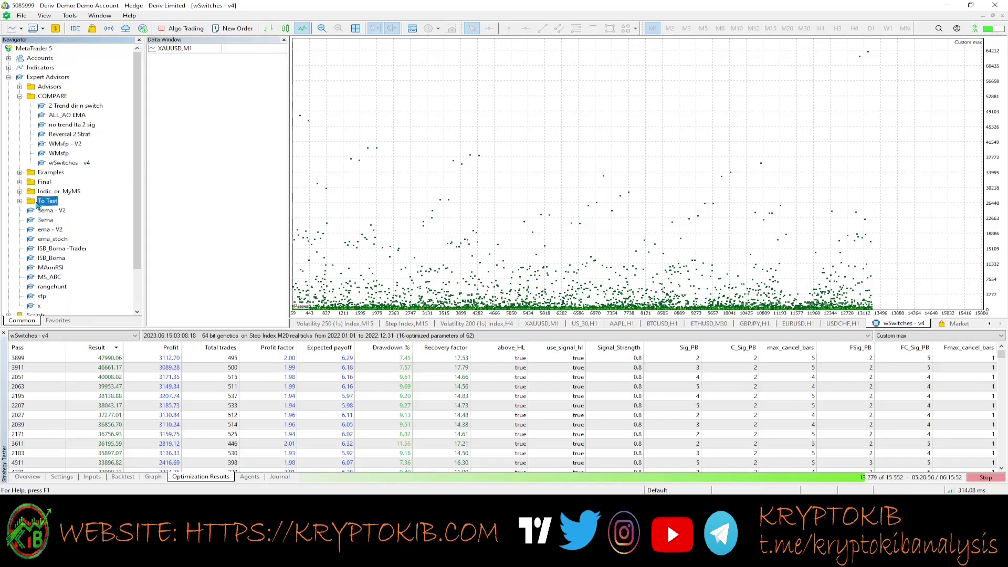
left_click(20, 191)
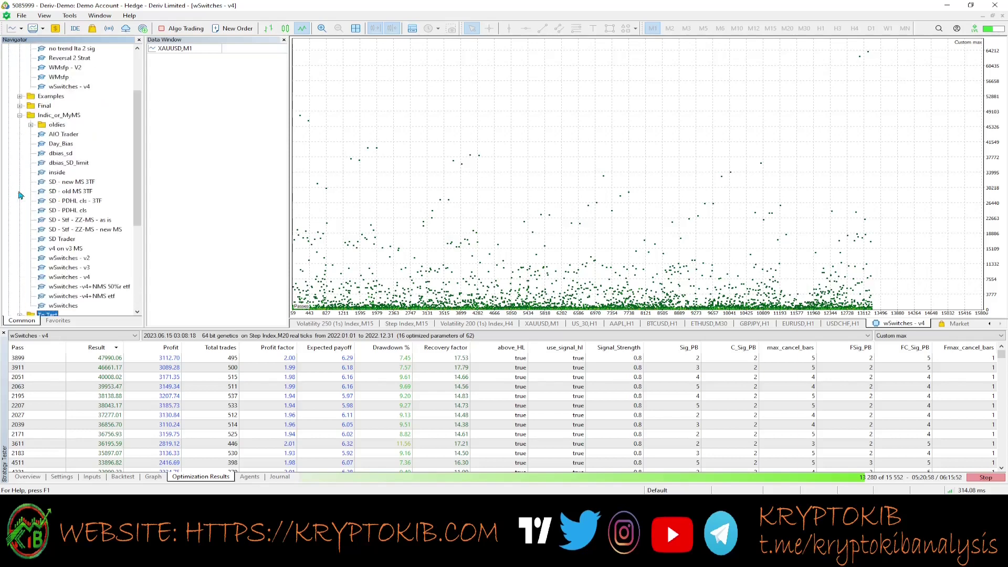
scroll(78, 179, "down", 2)
scroll(45, 193, "up", 3)
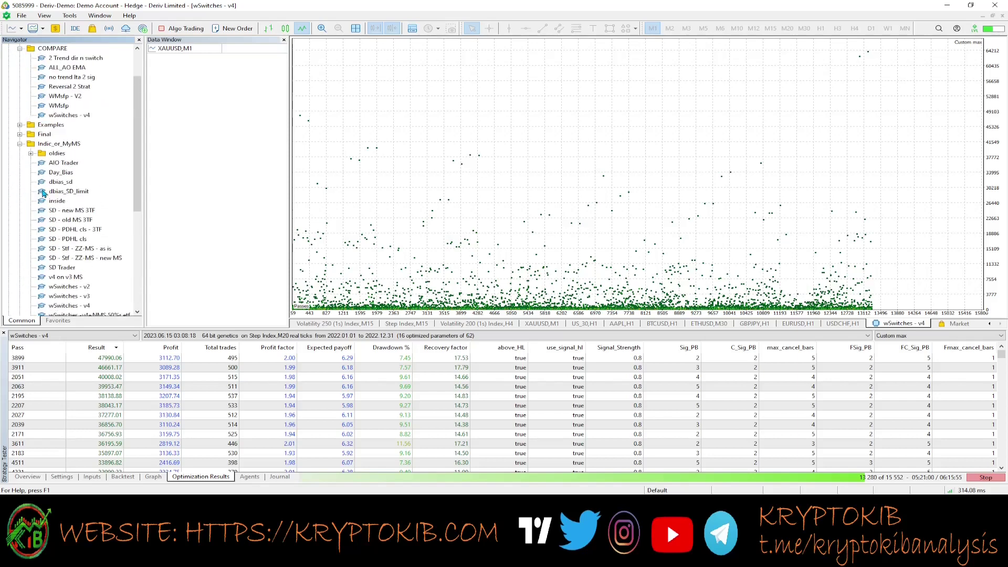
left_click(20, 144)
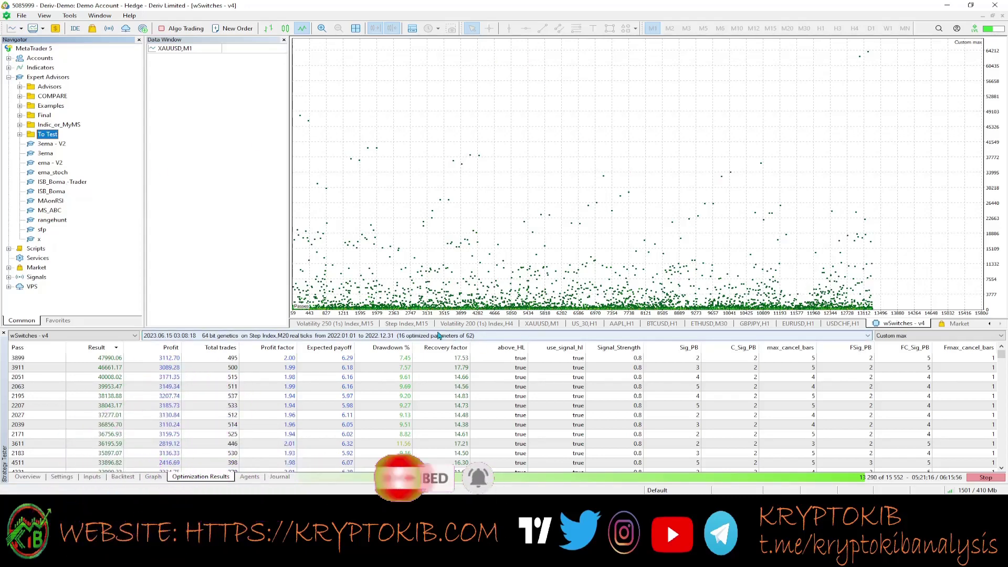
Show the Step Index M15 chart scrolled to its latest bars and hide the Strategy Tester
left_click(402, 325)
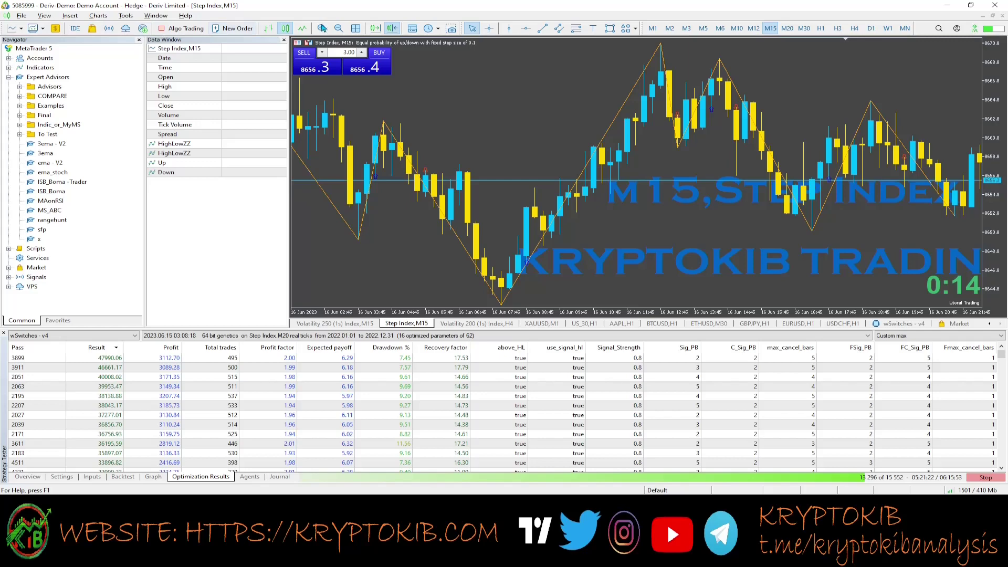
left_click(376, 30)
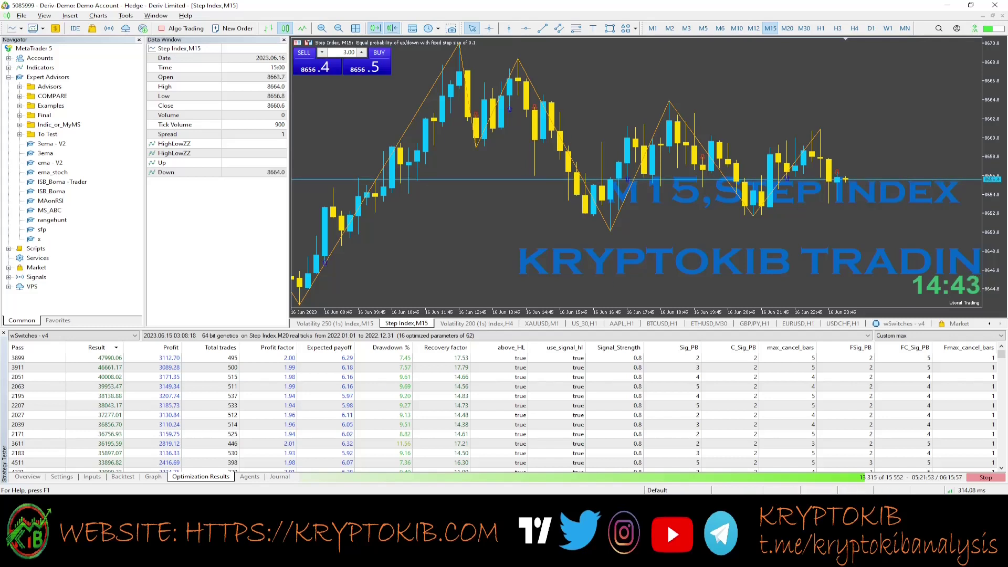
left_click(202, 478)
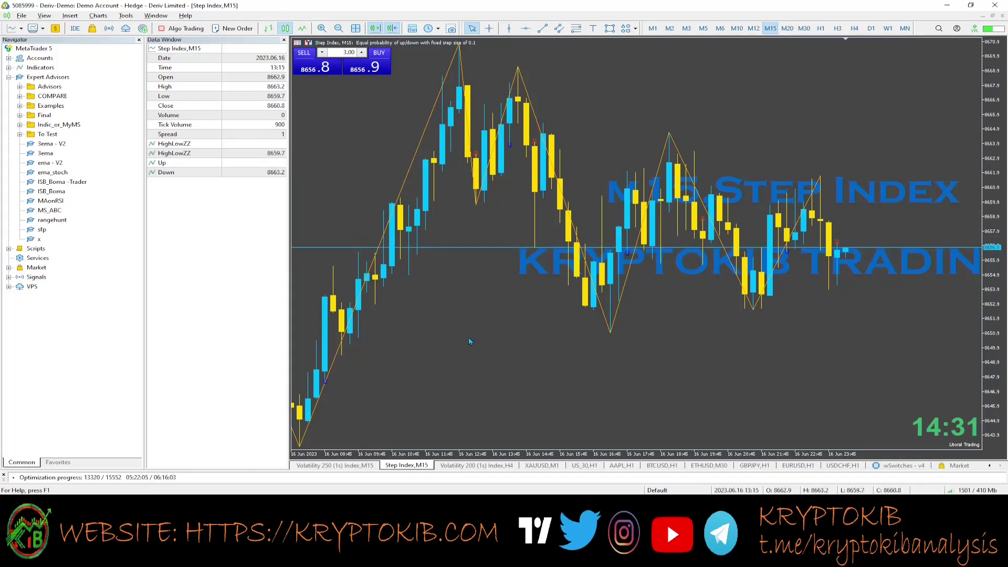
Switch to Telegram, view the save options of the DeltaSwitches.ex5 attachment, and return to MetaTrader 5
key("alt+Tab")
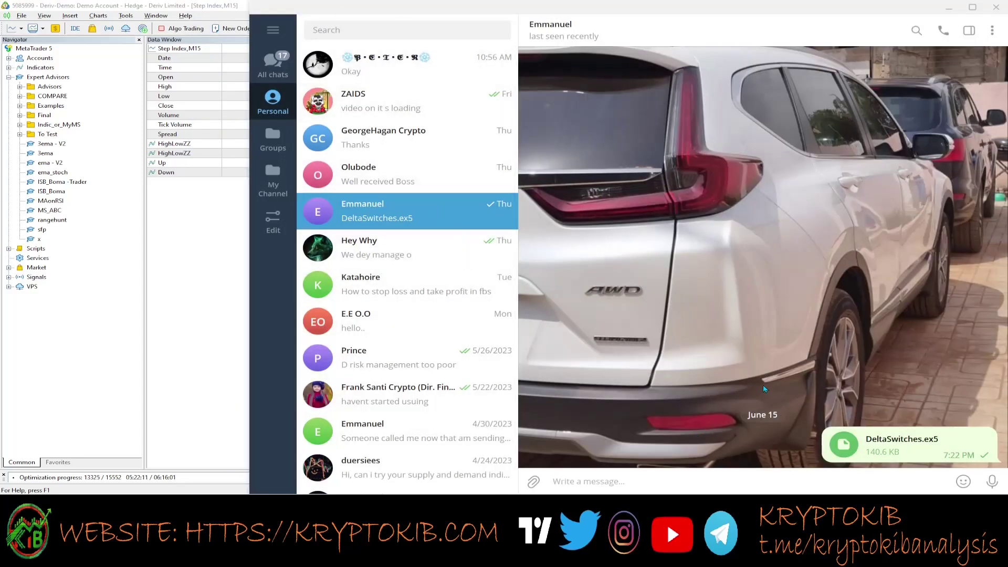
left_click(907, 443)
right_click(907, 443)
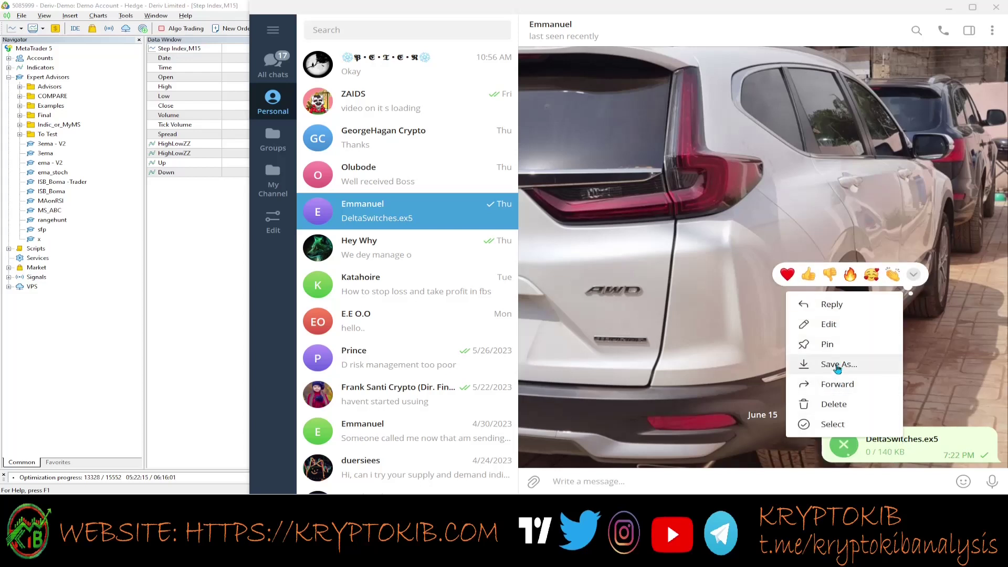
left_click(687, 390)
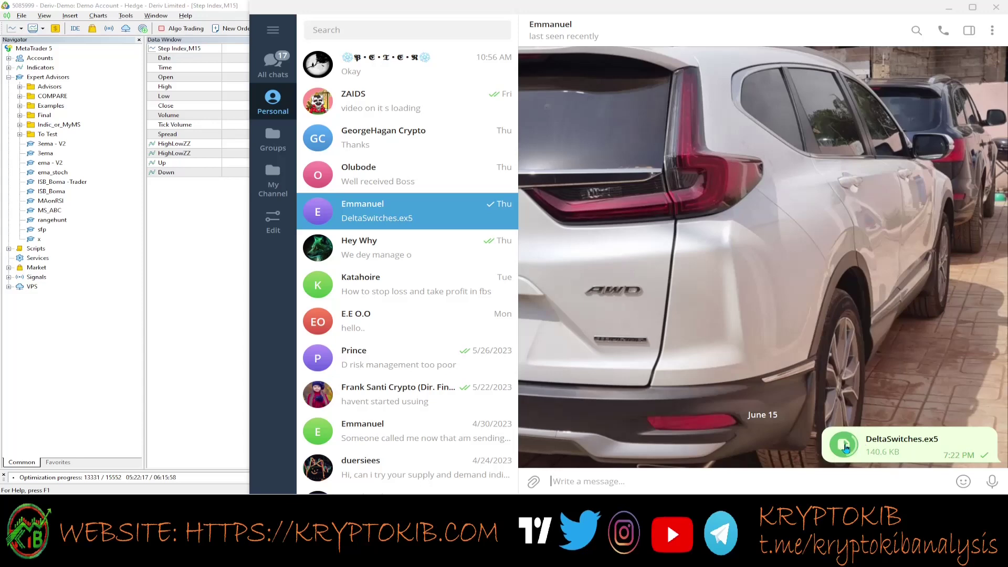
left_click(944, 10)
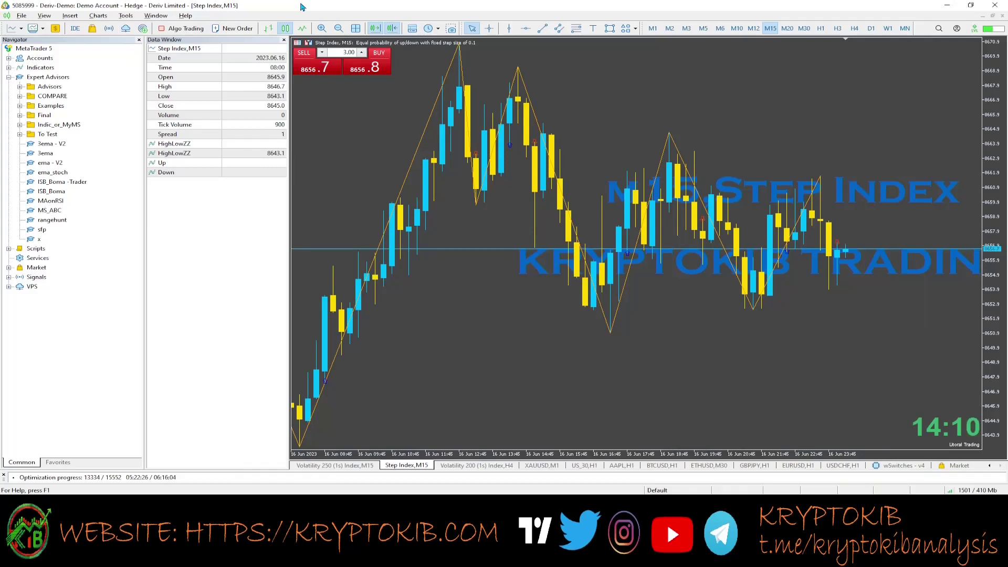
Allow algorithmic trading in the terminal's Expert Advisors options, and switch it off again
left_click(126, 16)
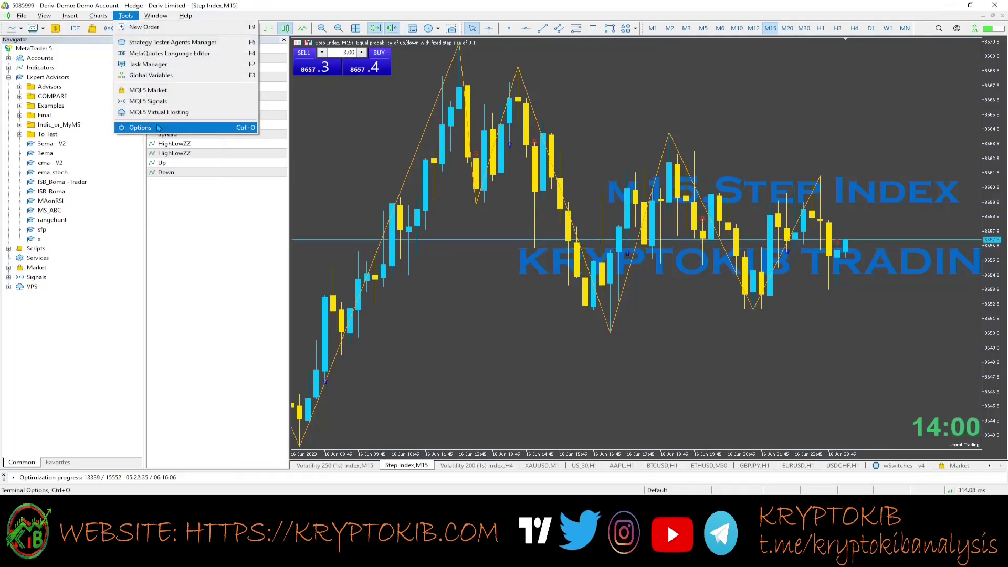
left_click(141, 129)
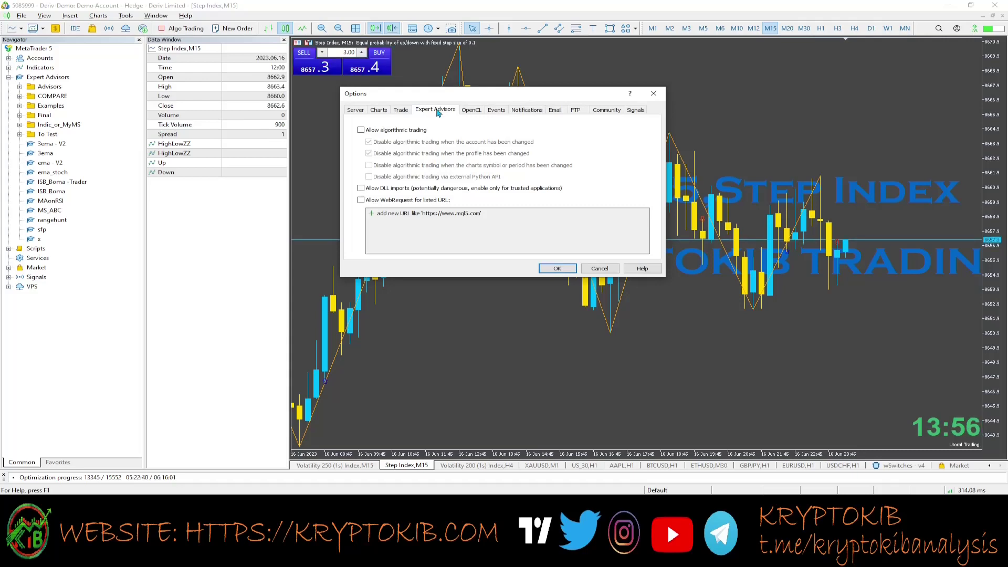
left_click(361, 131)
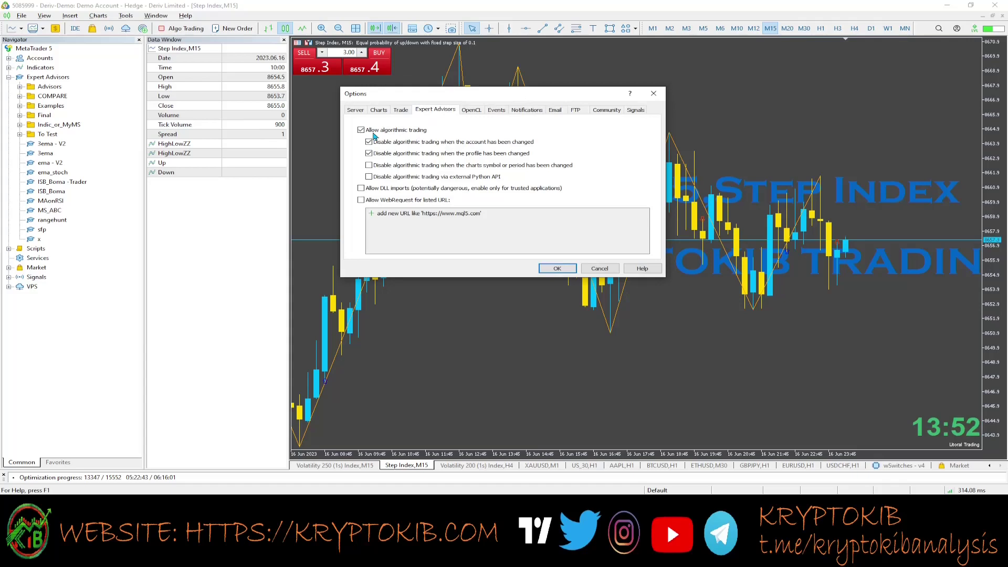
left_click(557, 268)
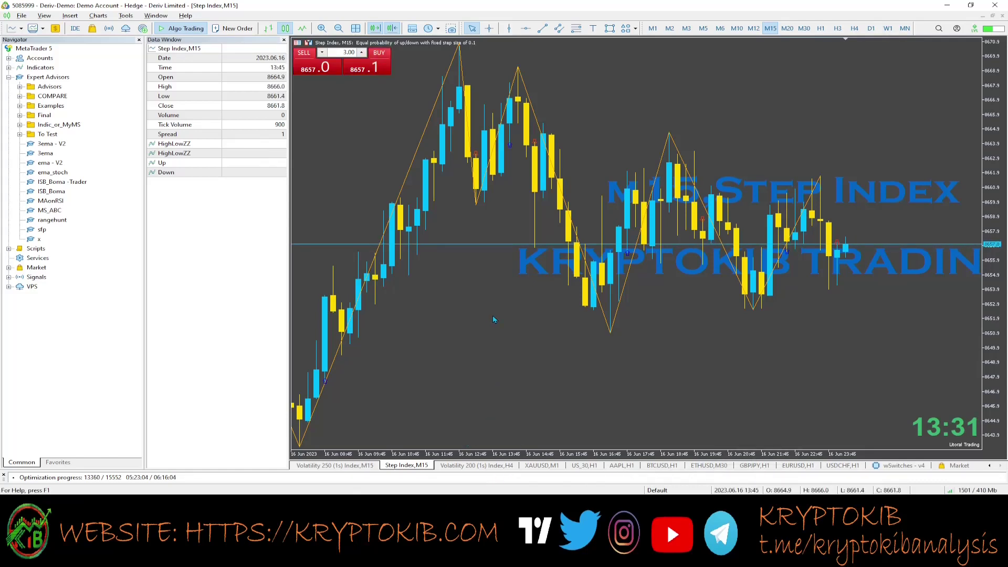
left_click(176, 29)
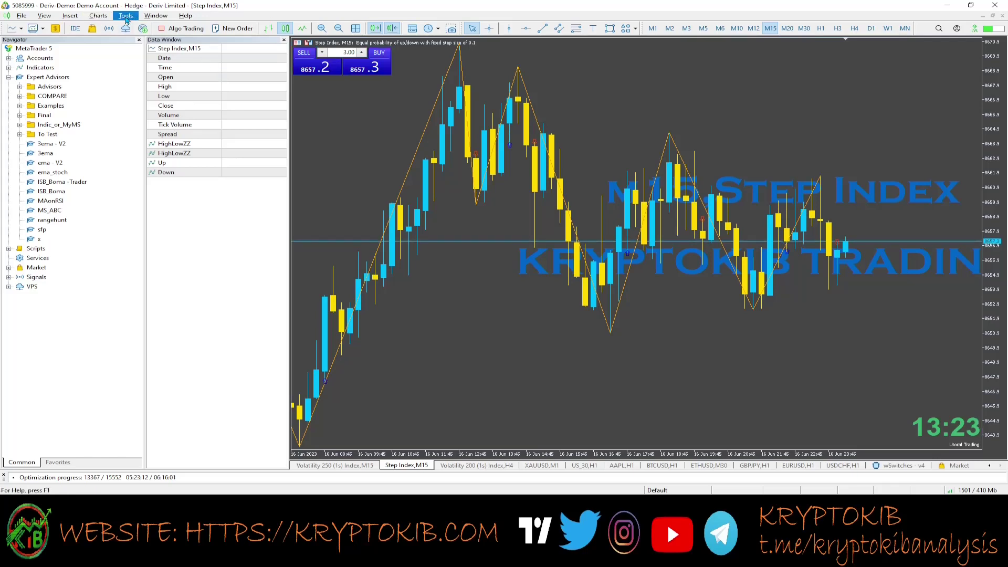
Show the Toolbox and review the open trades, the journal and the experts log
key("ctrl+t")
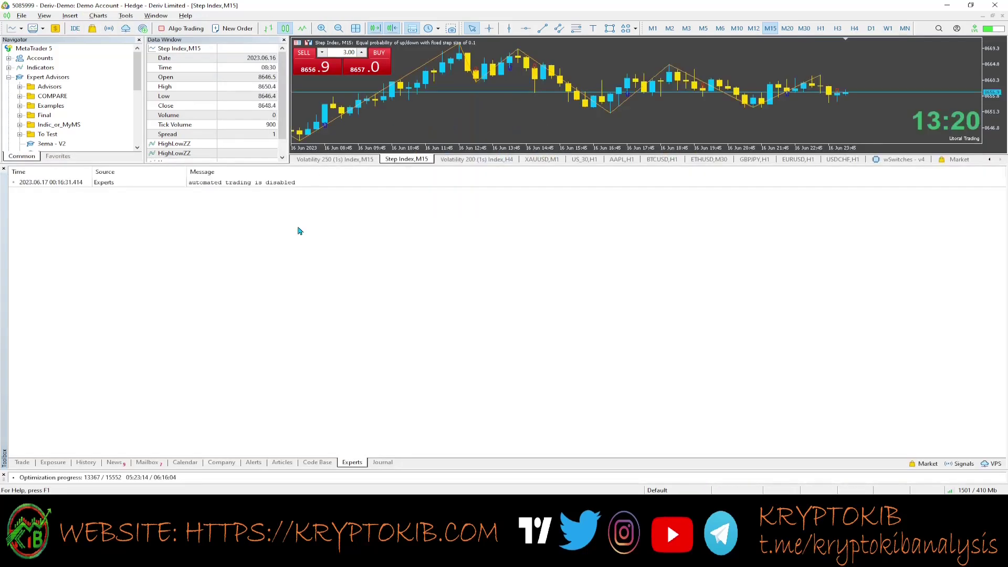
left_click(30, 467)
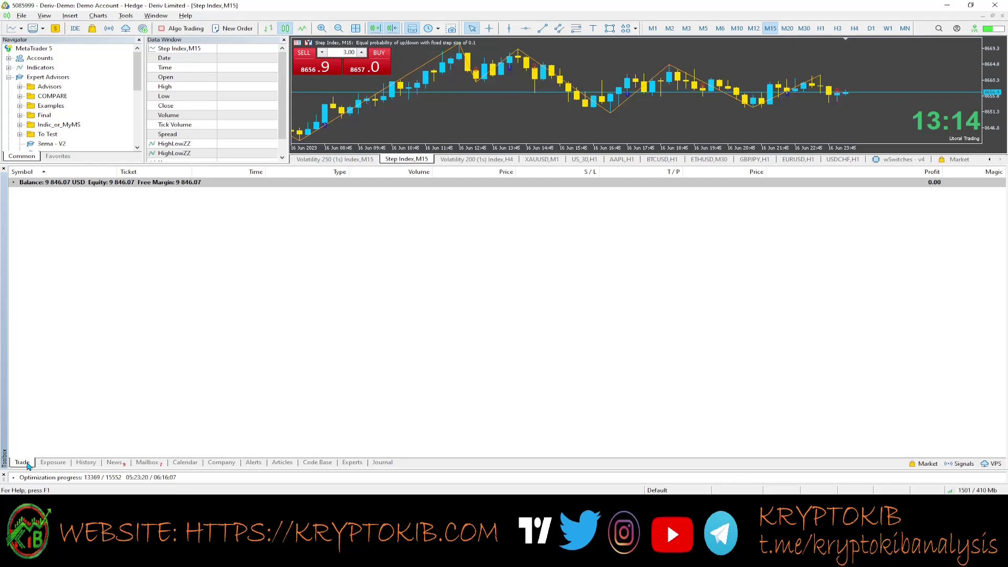
left_click(382, 462)
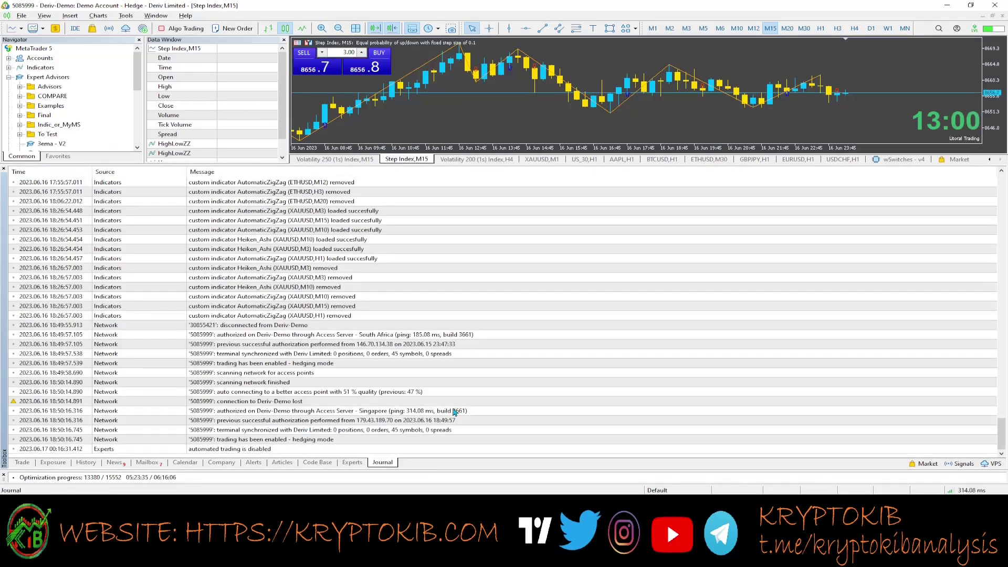
left_click(352, 463)
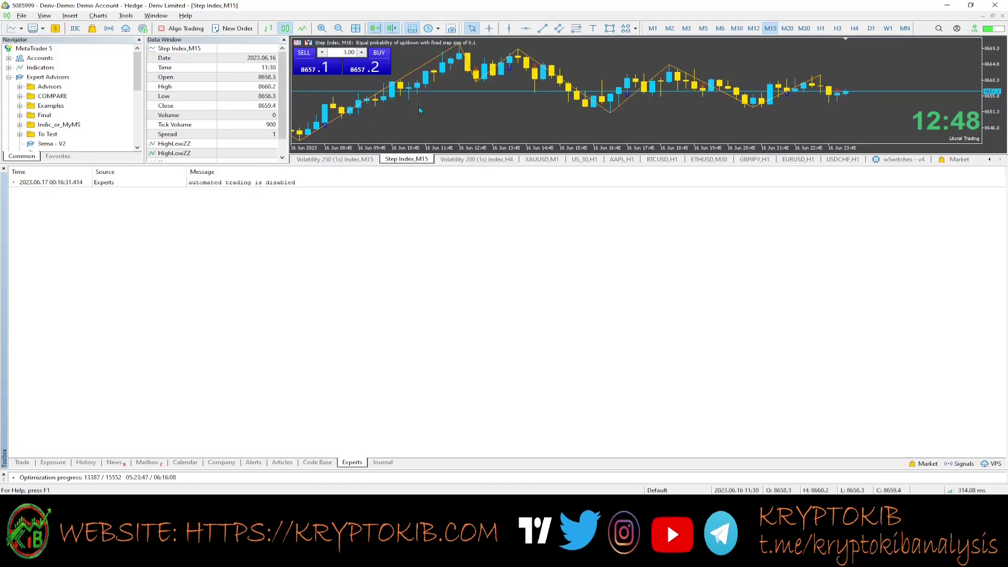
Turn algorithmic trading on and off again while watching the experts log, and hide the Toolbox
left_click(179, 30)
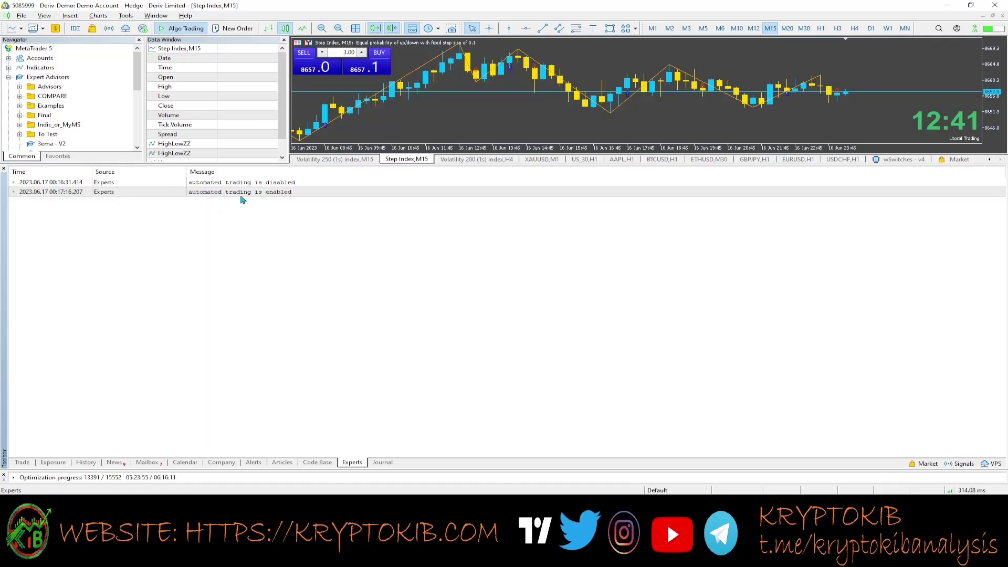
left_click(187, 32)
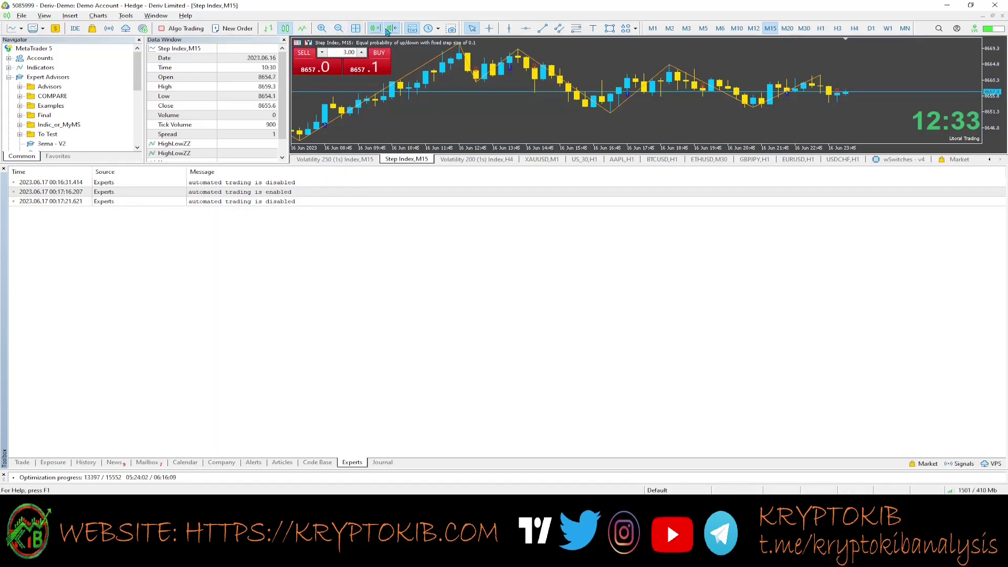
left_click(412, 28)
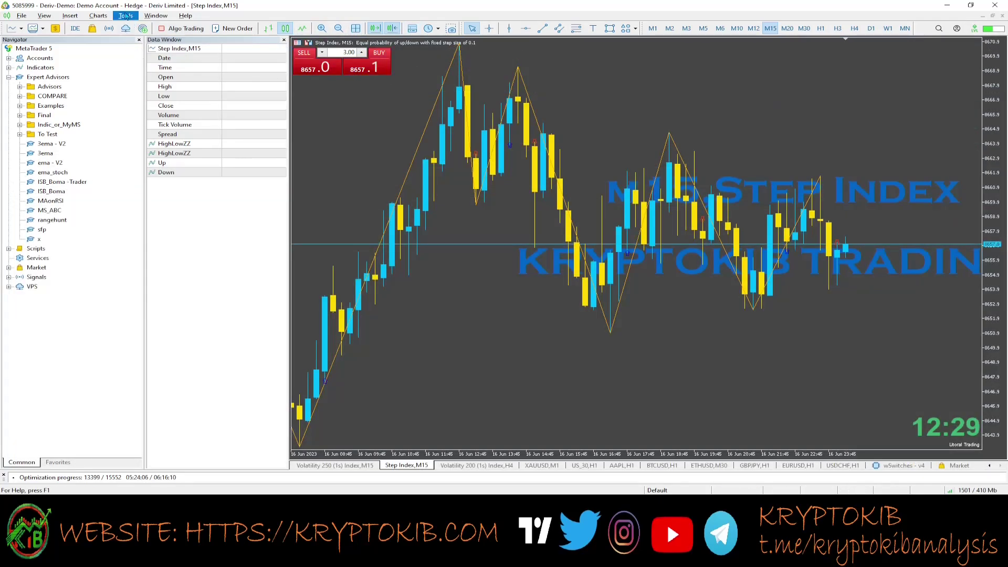
Open the terminal's data folder at MQL5 > Experts and look through the expert advisor files
left_click(22, 16)
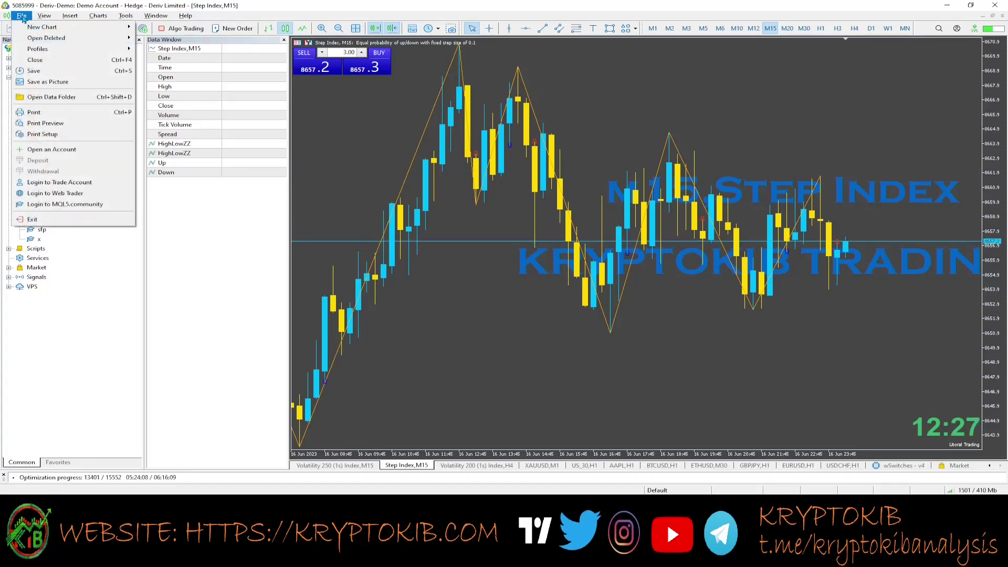
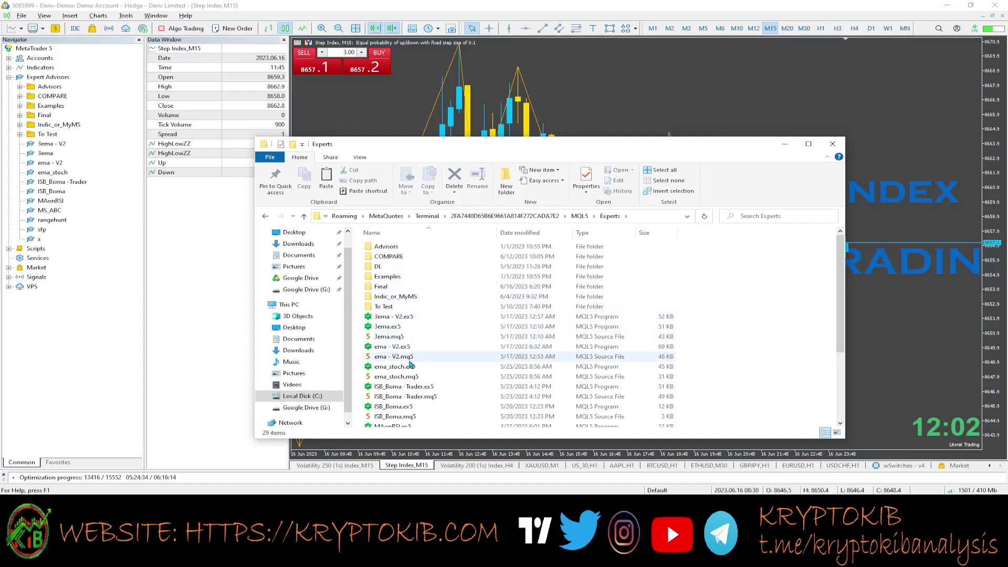
scroll(410, 363, "down", 3)
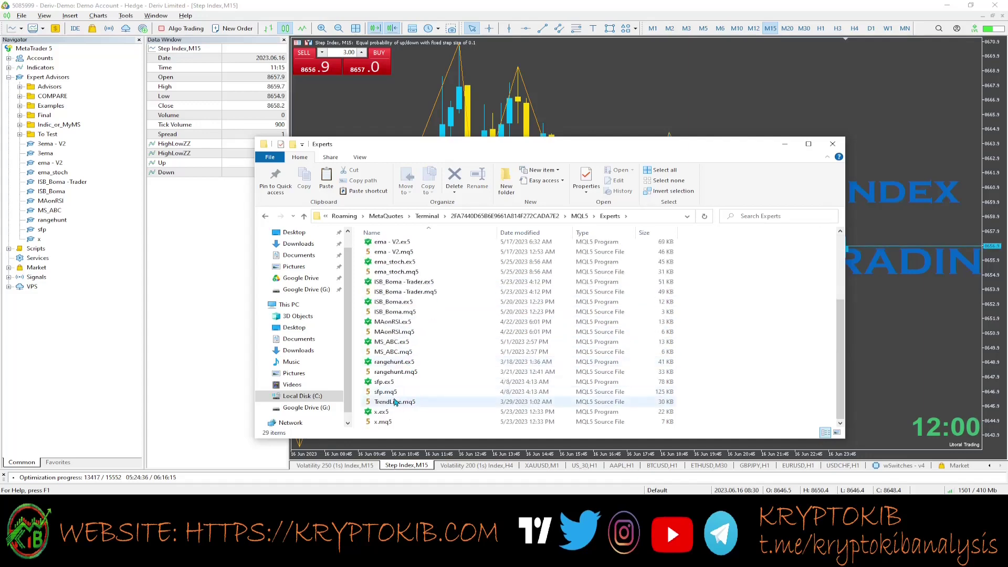
scroll(399, 383, "up", 4)
scroll(391, 373, "down", 3)
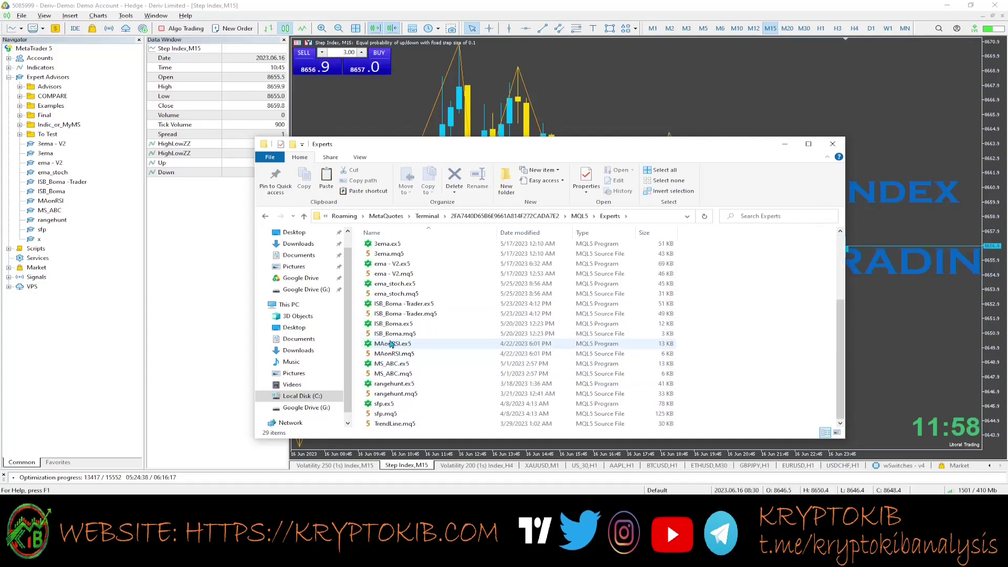
Create a new folder named KryptOkib inside the Experts folder and open it
scroll(392, 346, "up", 3)
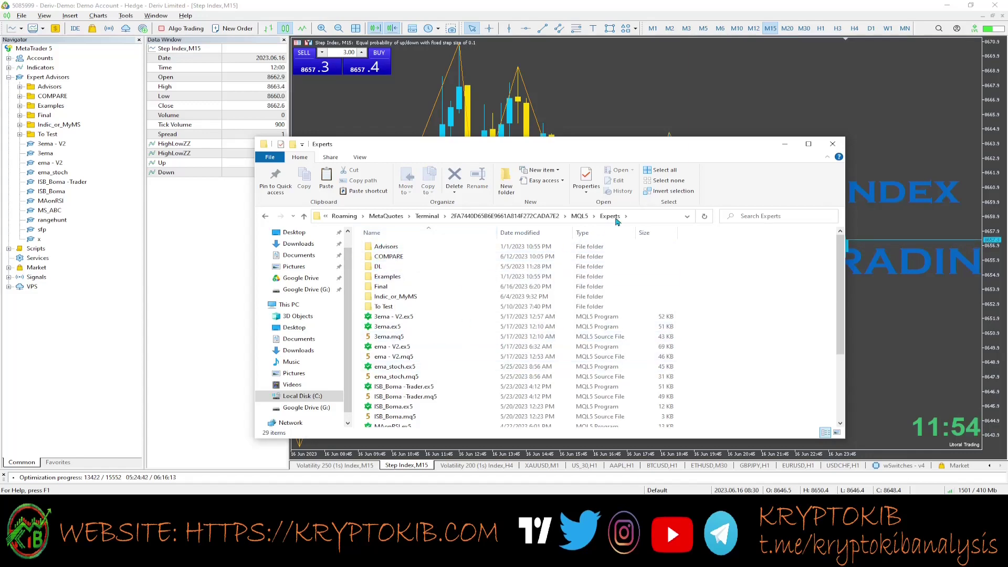
scroll(436, 342, "down", 4)
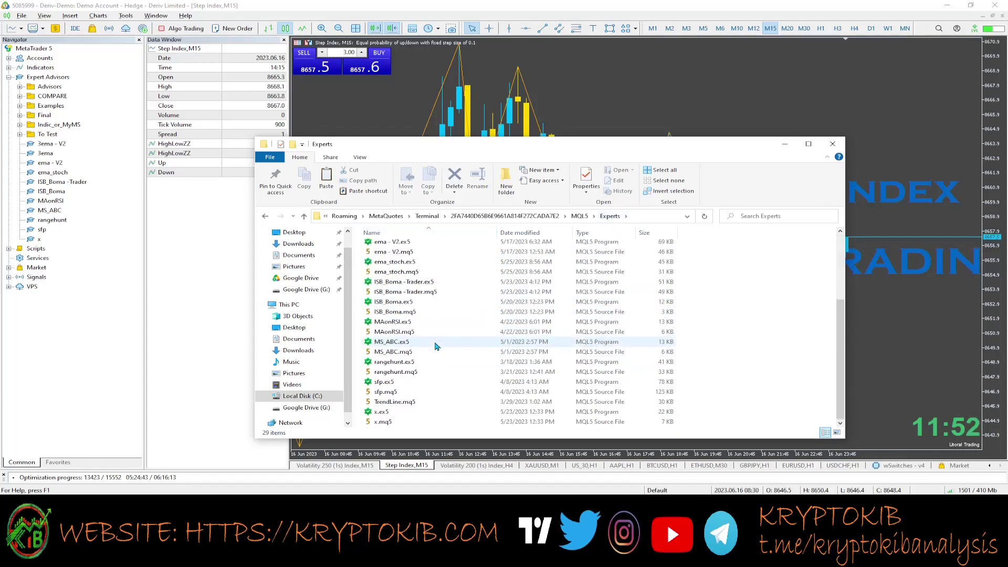
right_click(439, 428)
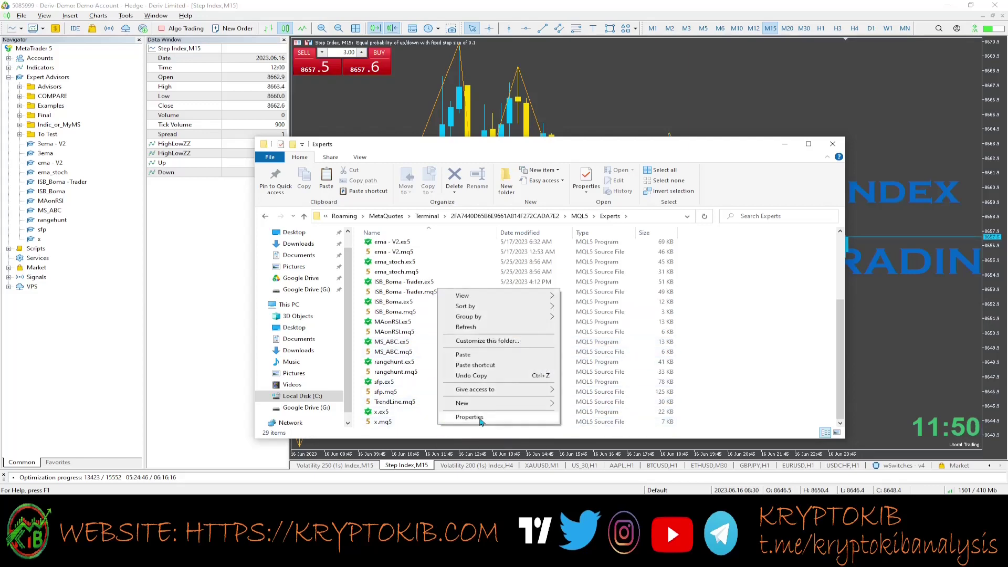
mouse_move(515, 406)
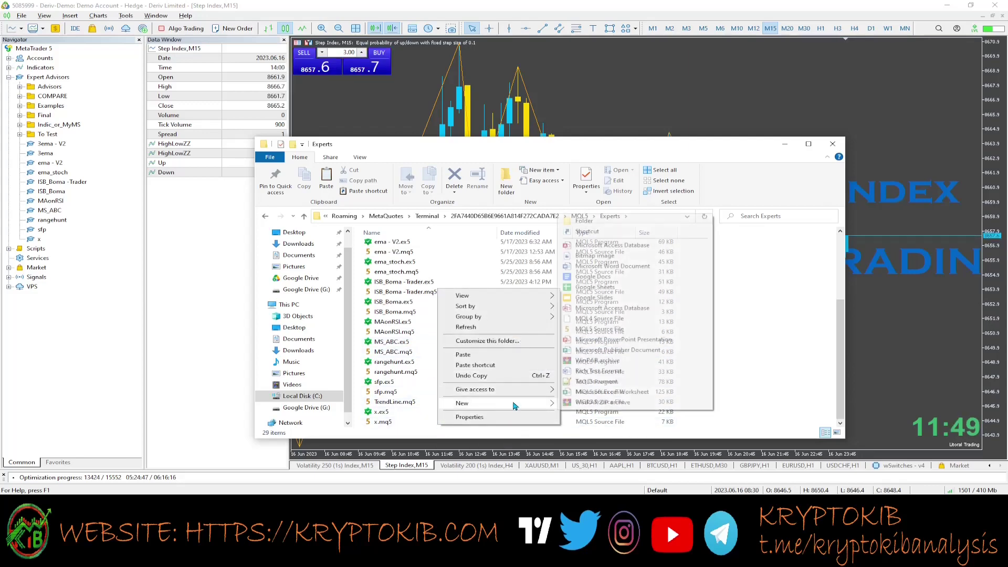
left_click(598, 221)
type("Kry")
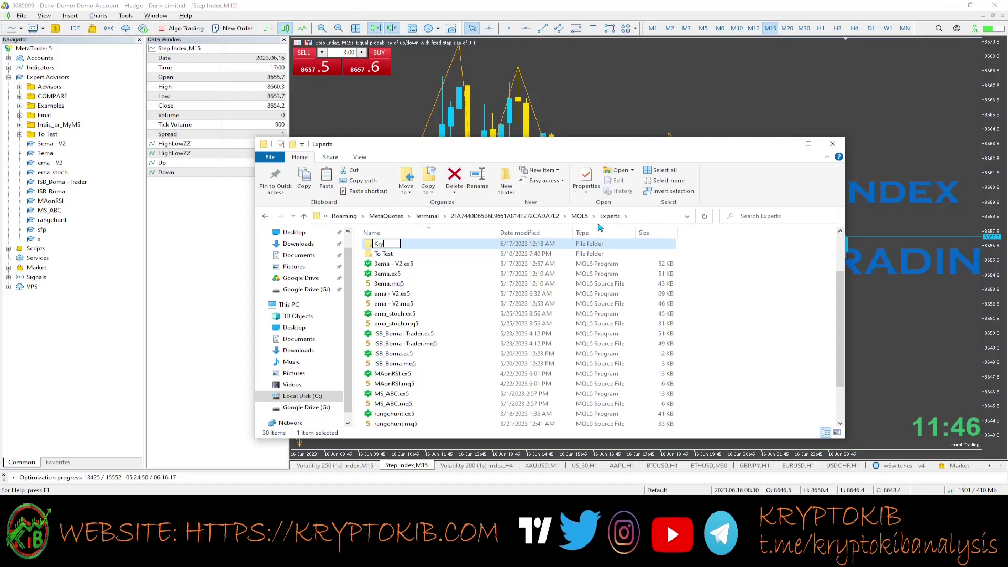
type("ptOkib")
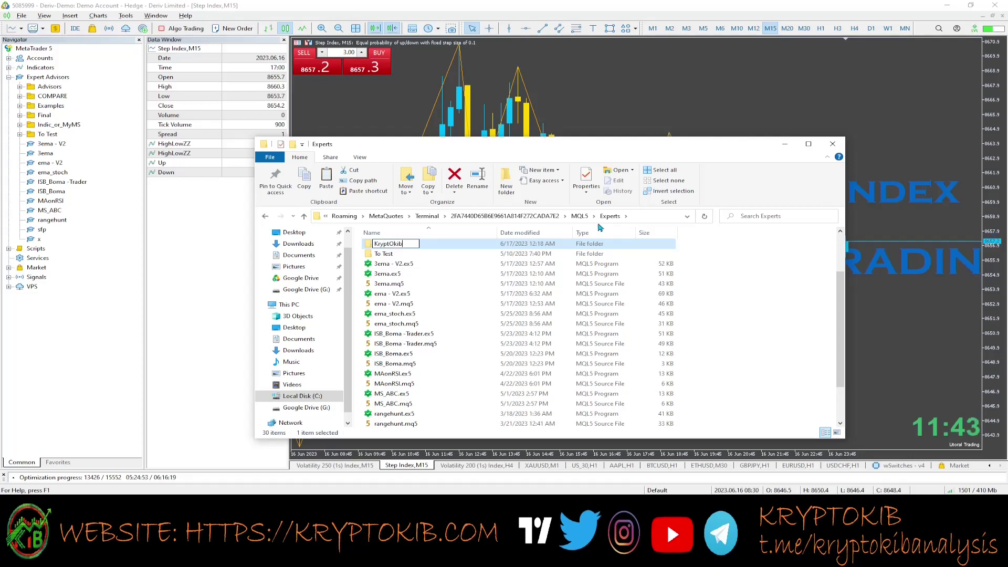
key("Return")
key("Return")
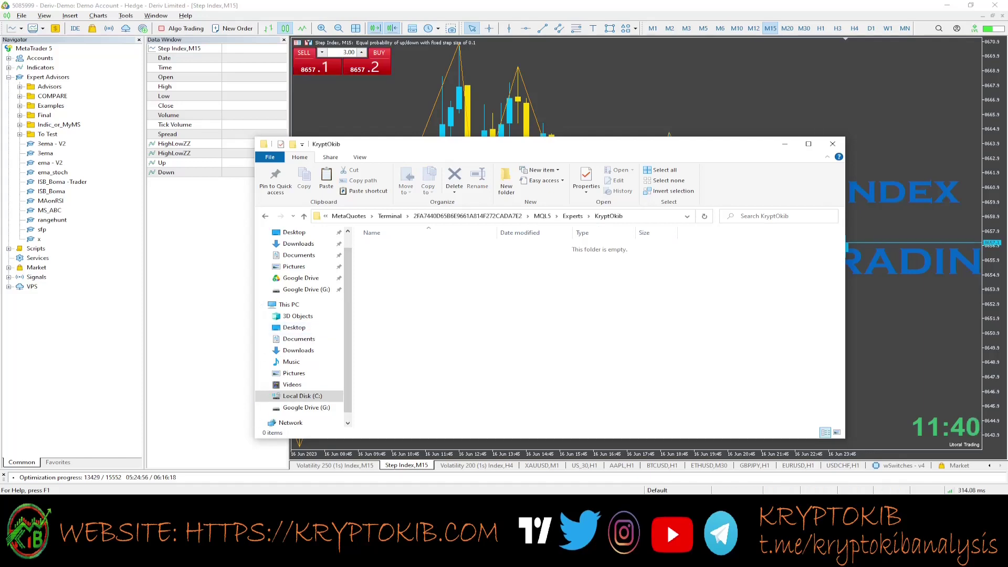
Move the DeltaSwitches.ex5 file from the Telegram Desktop downloads folder into the KryptOkib folder
left_click(344, 465)
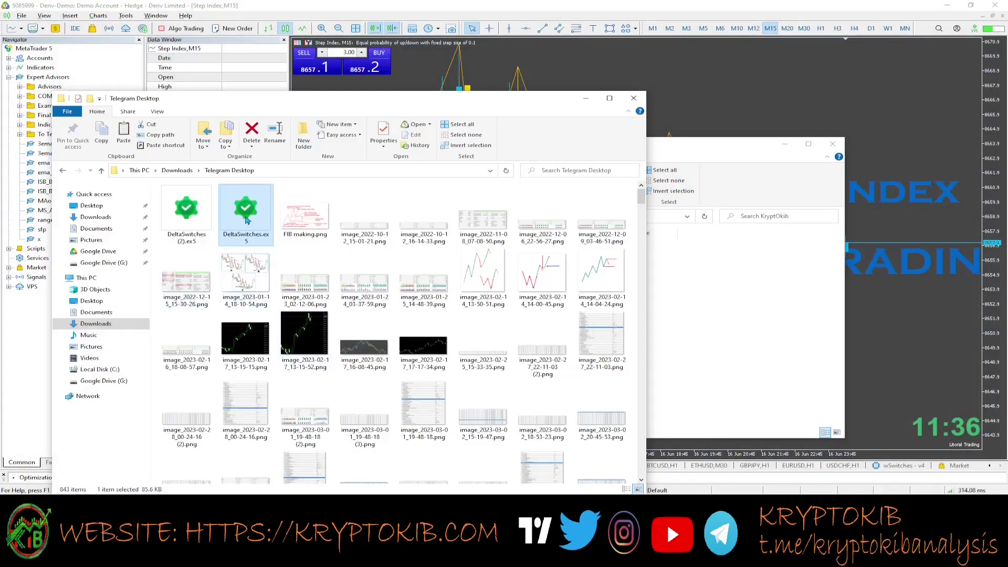
left_click_drag(245, 220, 714, 312)
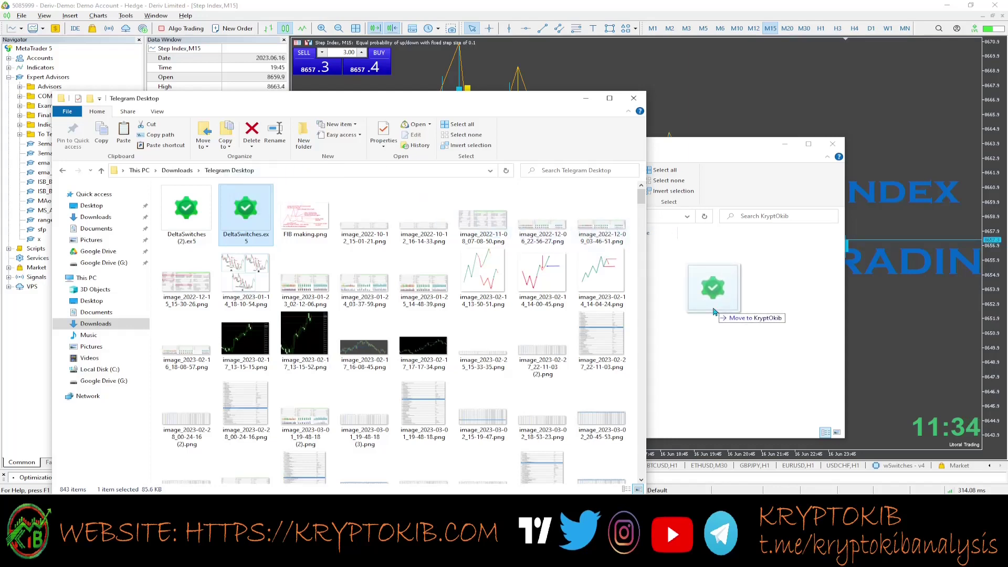
left_click_drag(715, 311, 714, 311)
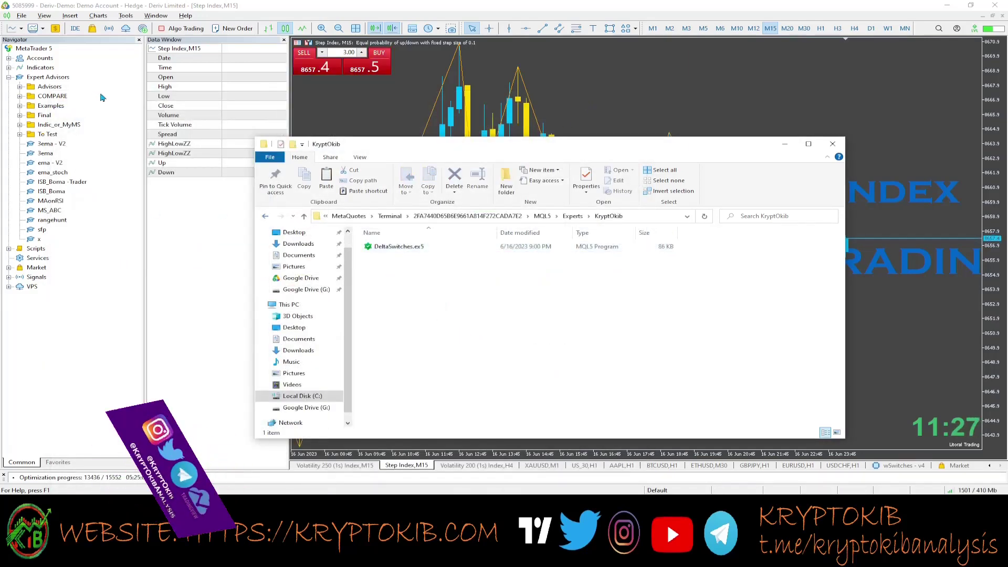
Back in MetaTrader 5, refresh the Expert Advisors list, expand the KryptOkib folder and select DeltaSwitches
left_click(102, 97)
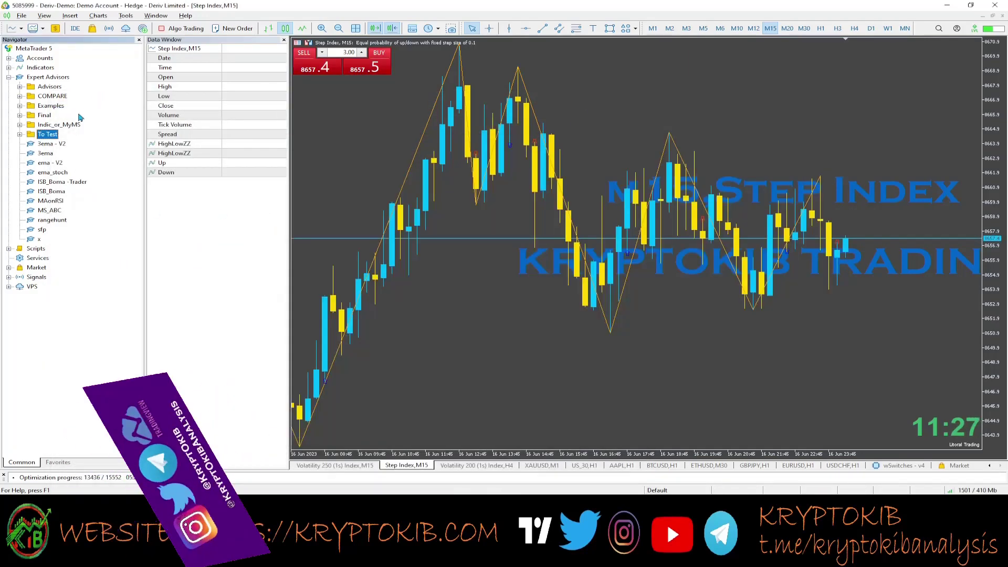
right_click(41, 78)
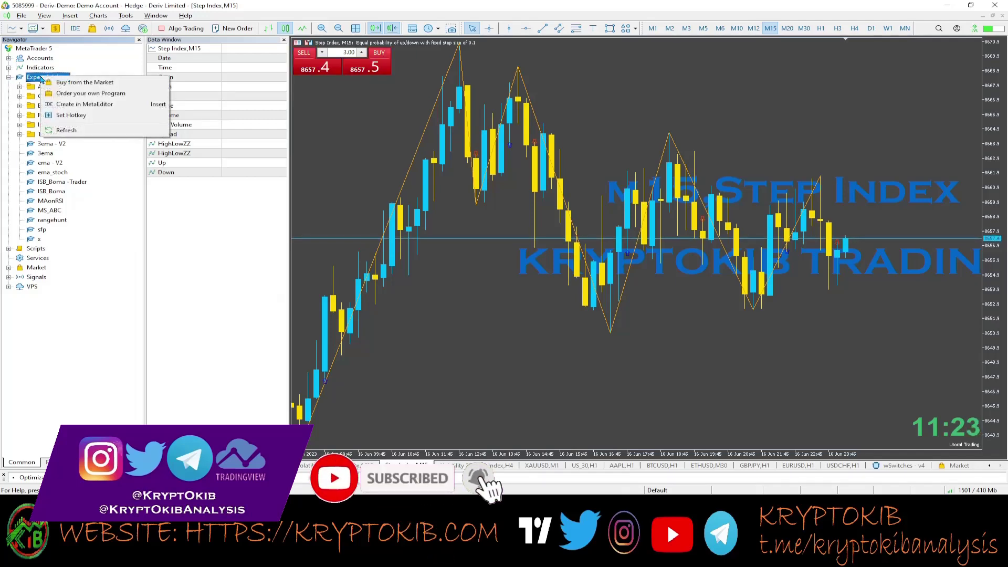
left_click(68, 130)
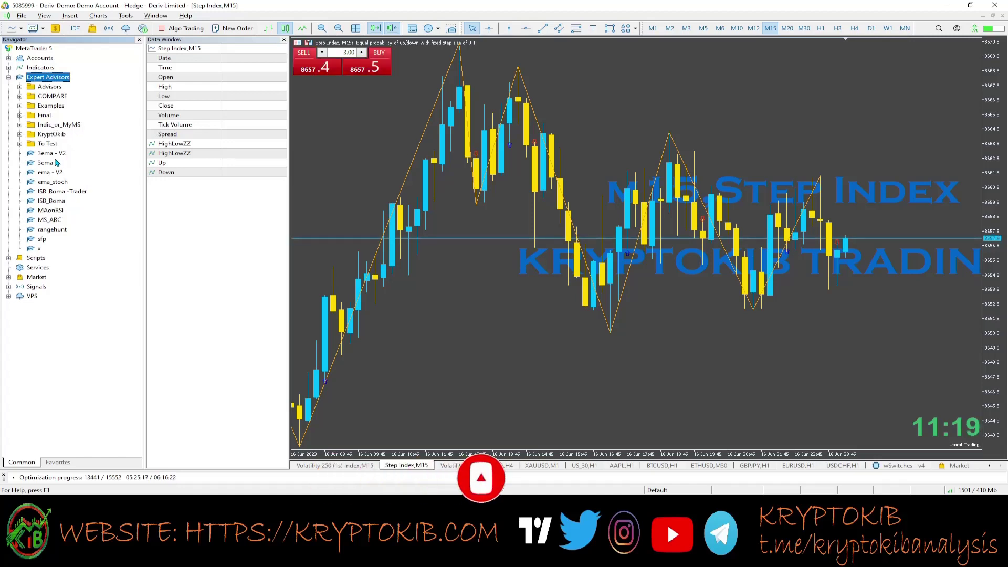
left_click(47, 135)
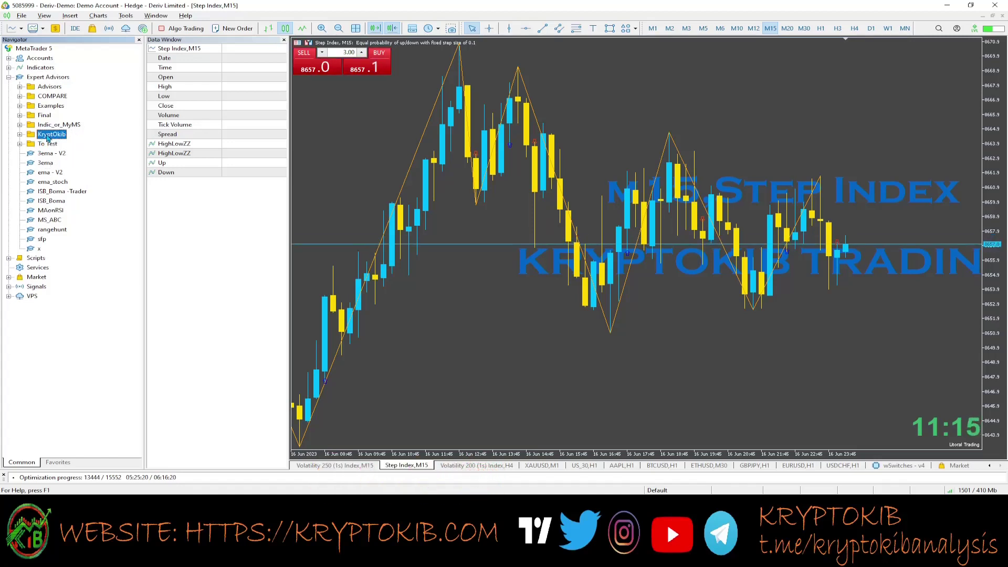
left_click(19, 135)
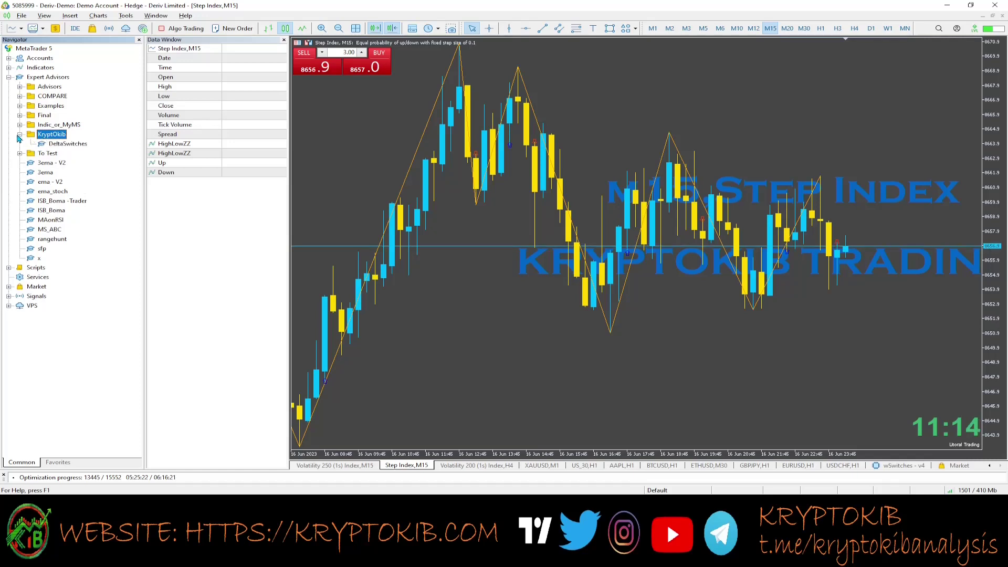
left_click(67, 145)
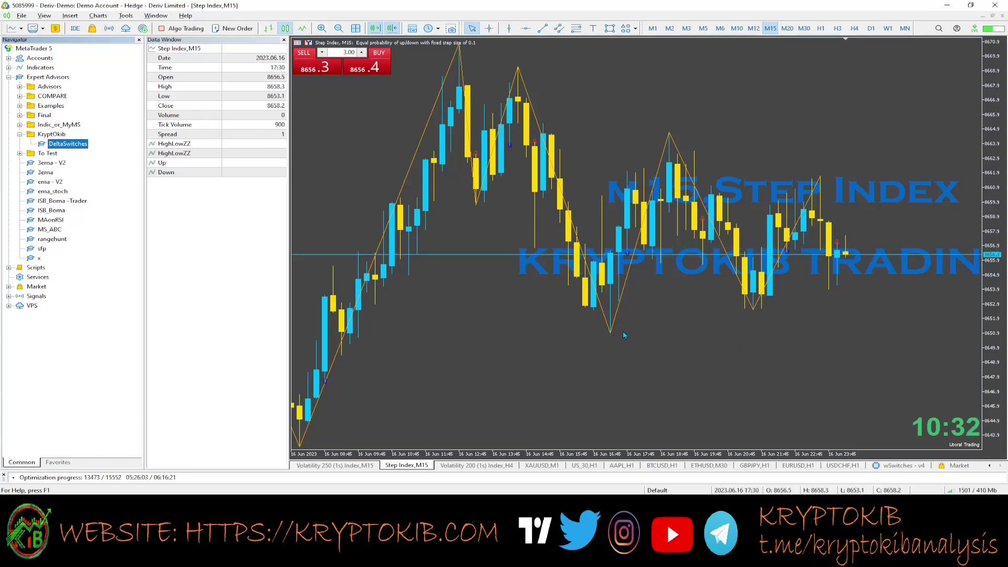
Open the MQL5 Market, browse its products and limit the list to Experts
left_click(959, 466)
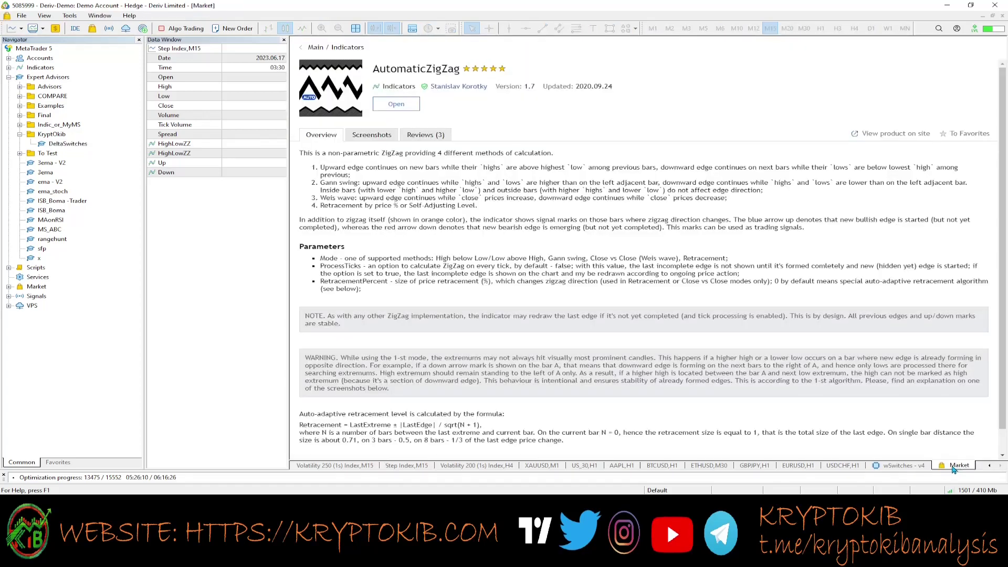
left_click(928, 466)
left_click(953, 467)
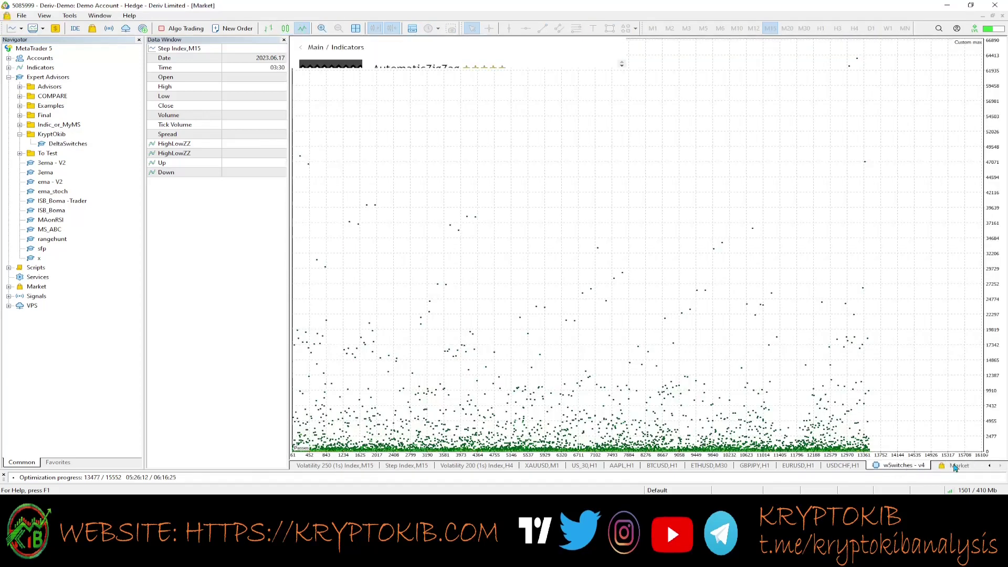
left_click(904, 467)
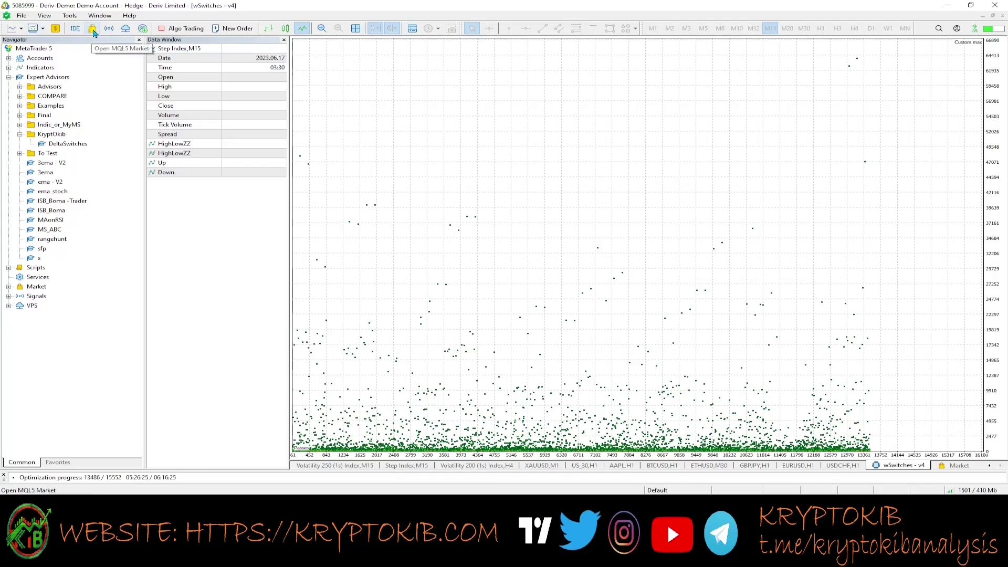
left_click(953, 466)
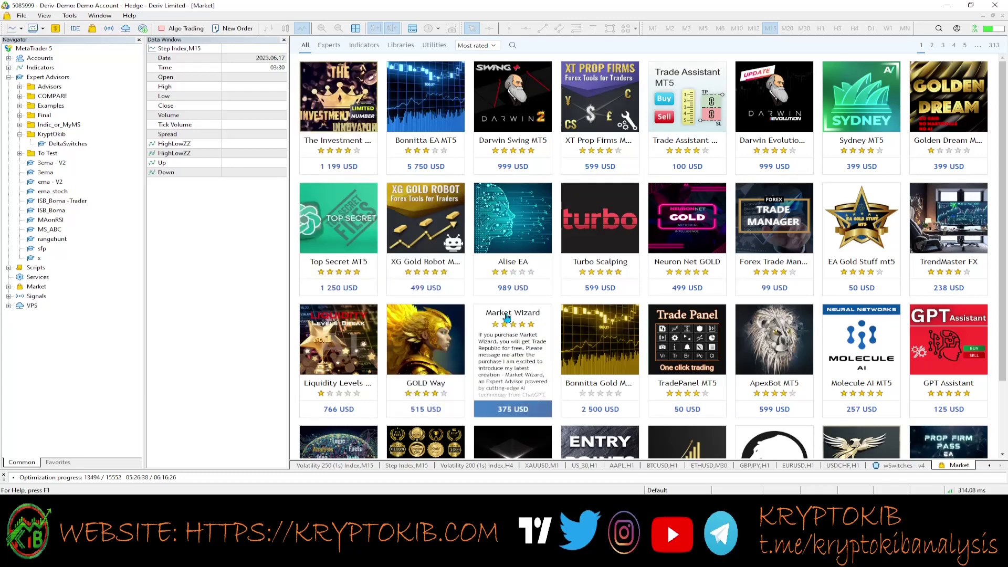
scroll(507, 321, "down", 2)
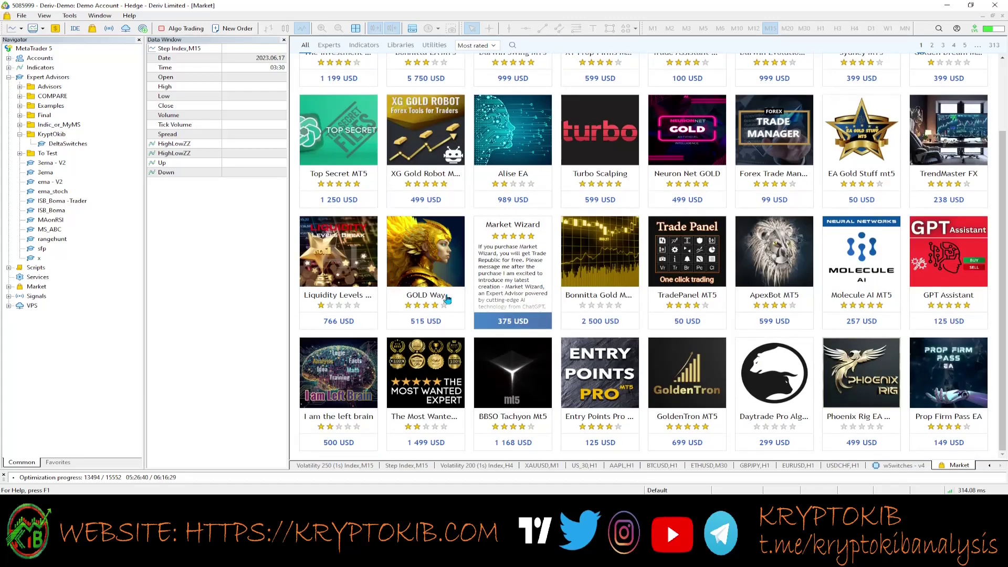
scroll(473, 221, "up", 2)
left_click(329, 45)
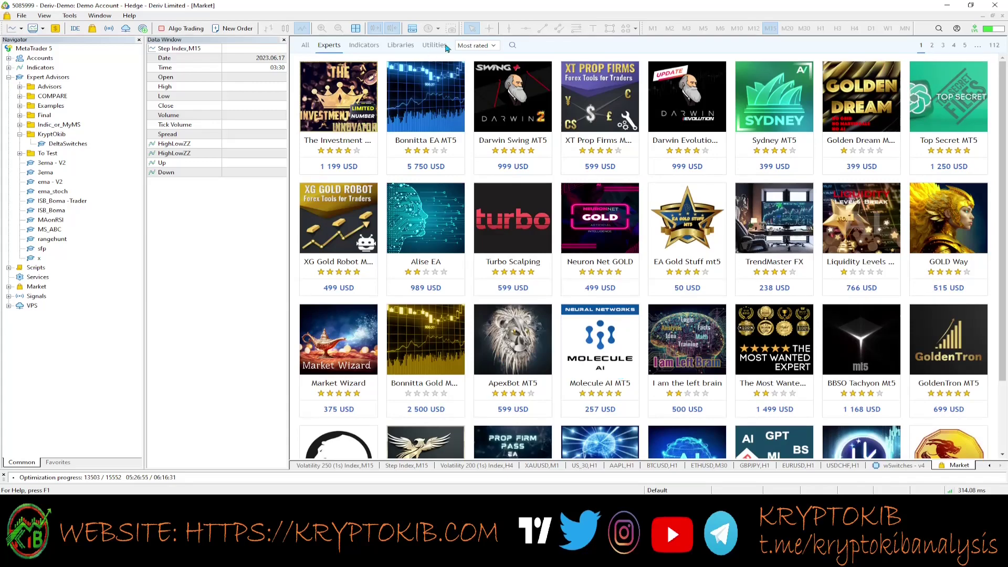
scroll(512, 52, "down", 2)
Search the Market for "automaticzig" and show the matching Indicators
left_click(512, 45)
type("au")
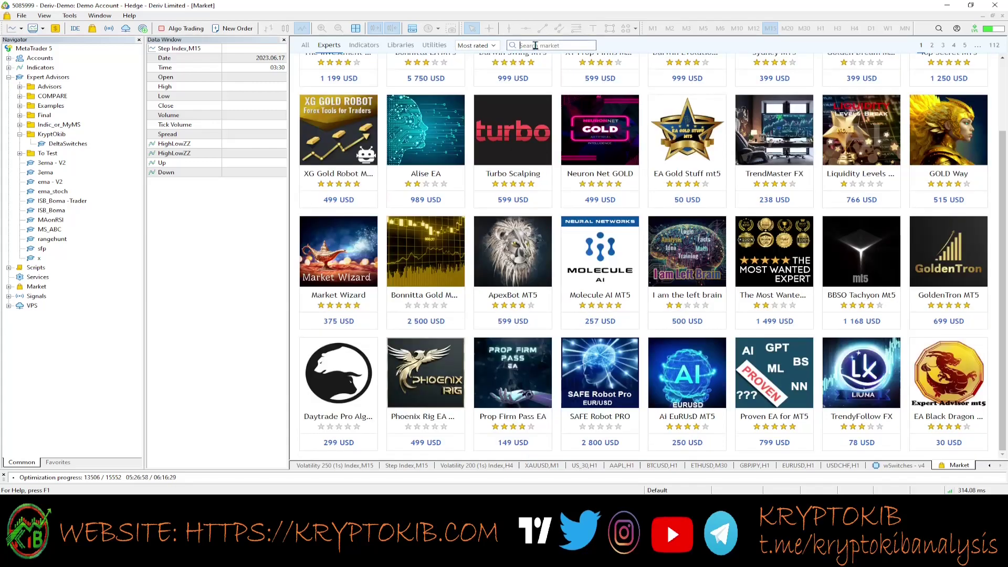
type("tomat")
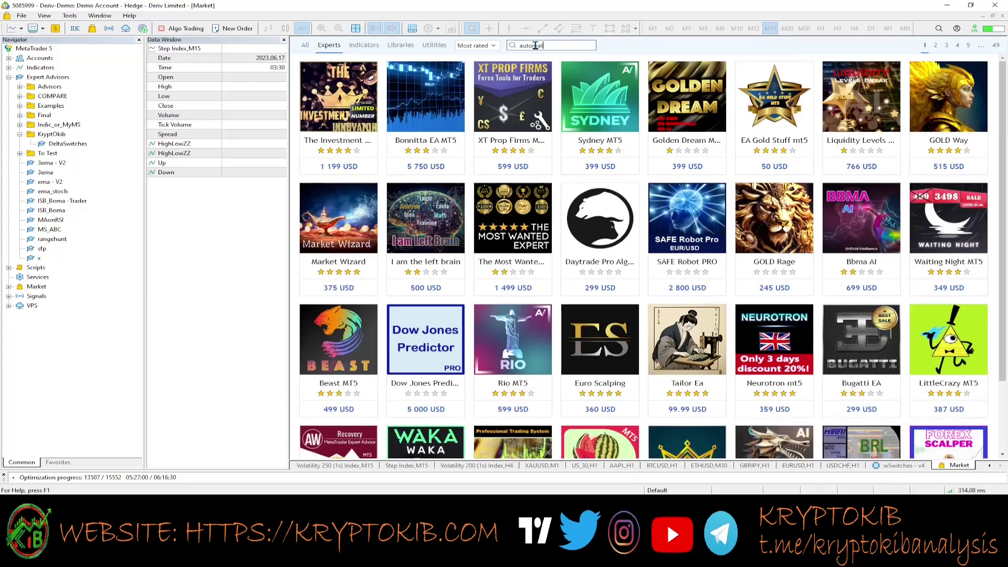
type("ic")
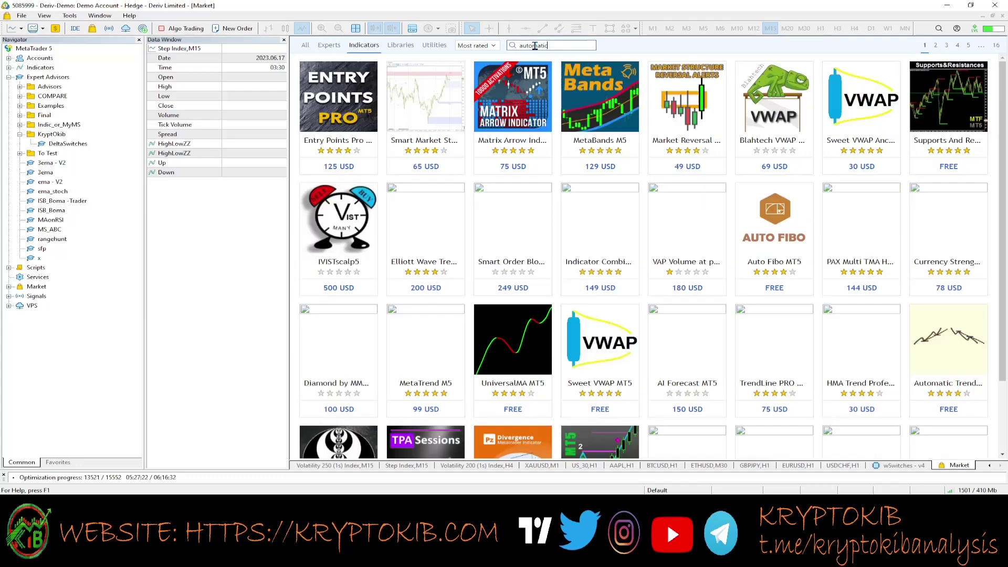
type("zig")
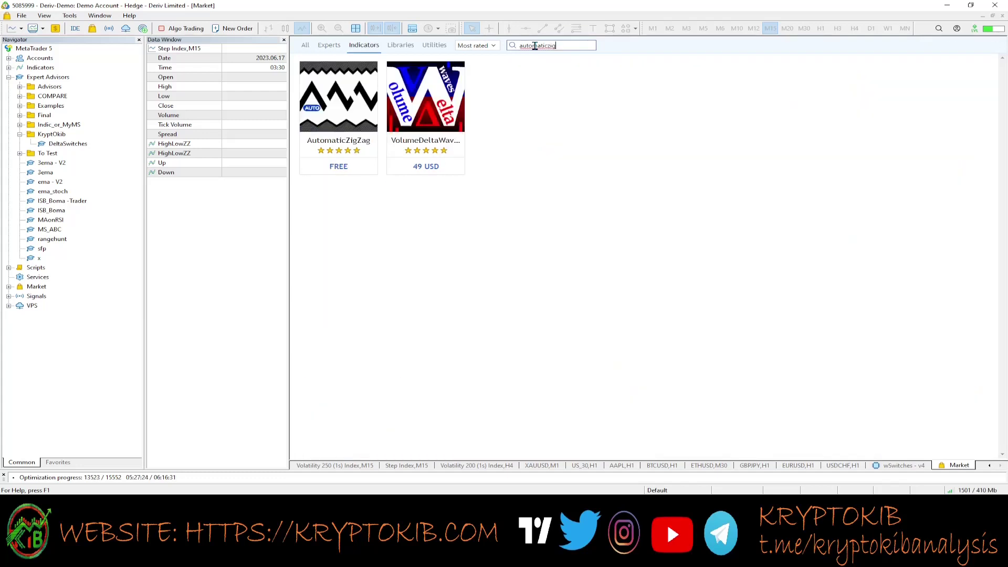
Open the AutomaticZigZag product page and review its overview and screenshots
mouse_move(358, 94)
left_click(334, 113)
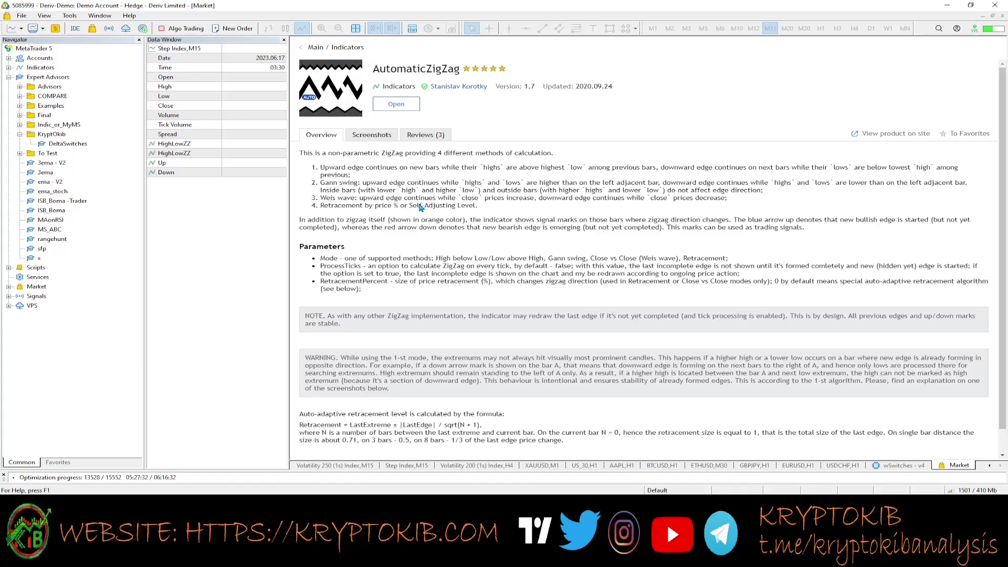
scroll(465, 321, "down", 1)
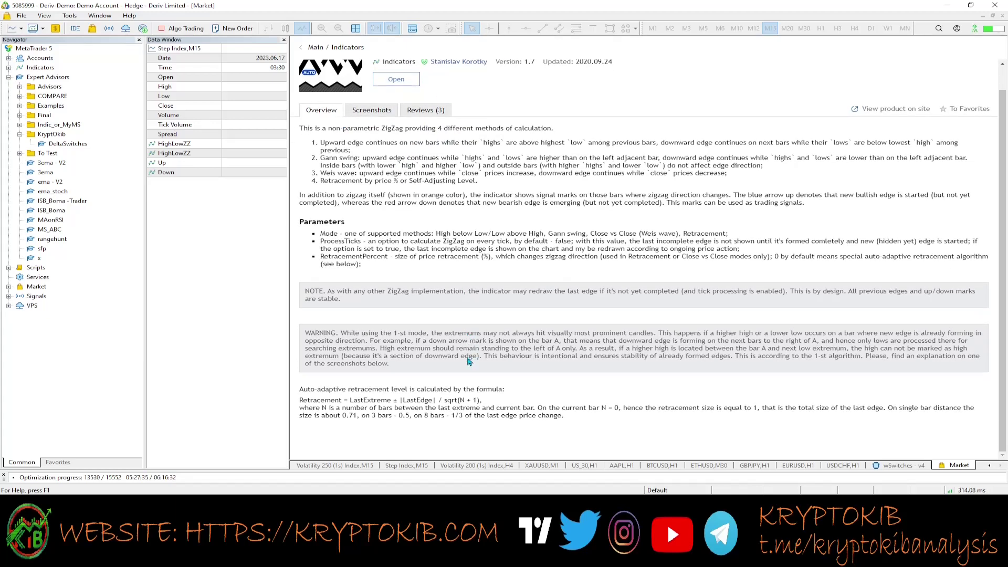
scroll(420, 237, "up", 1)
left_click(380, 136)
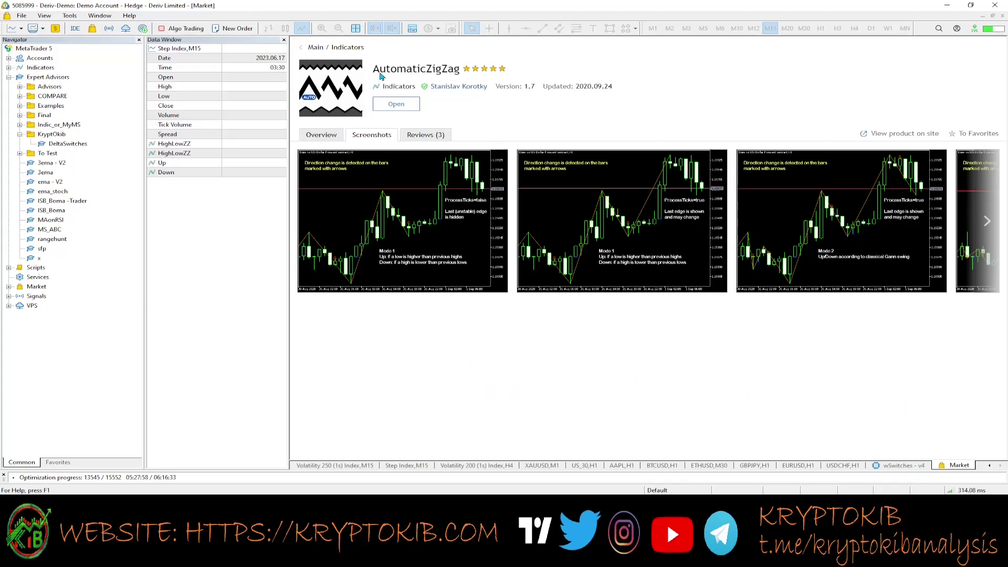
left_click(31, 69)
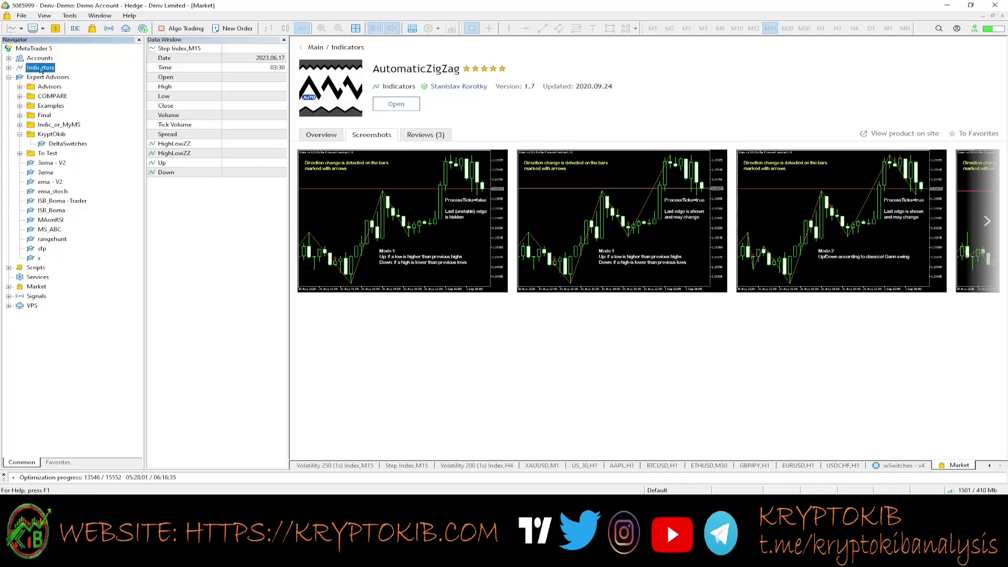
left_click(945, 465)
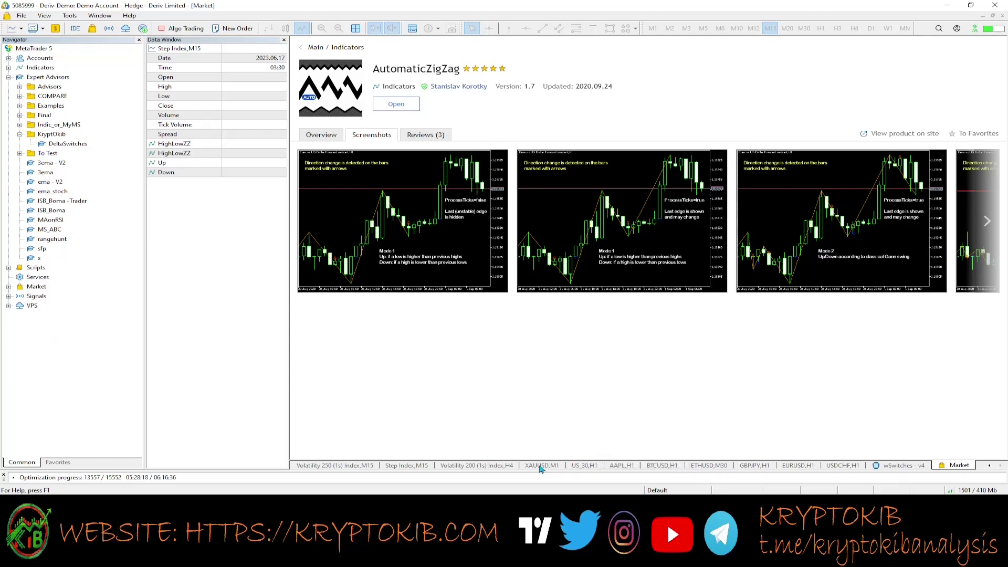
Switch to the Step Index M15 chart and attach the DeltaSwitches expert advisor to it
left_click(408, 465)
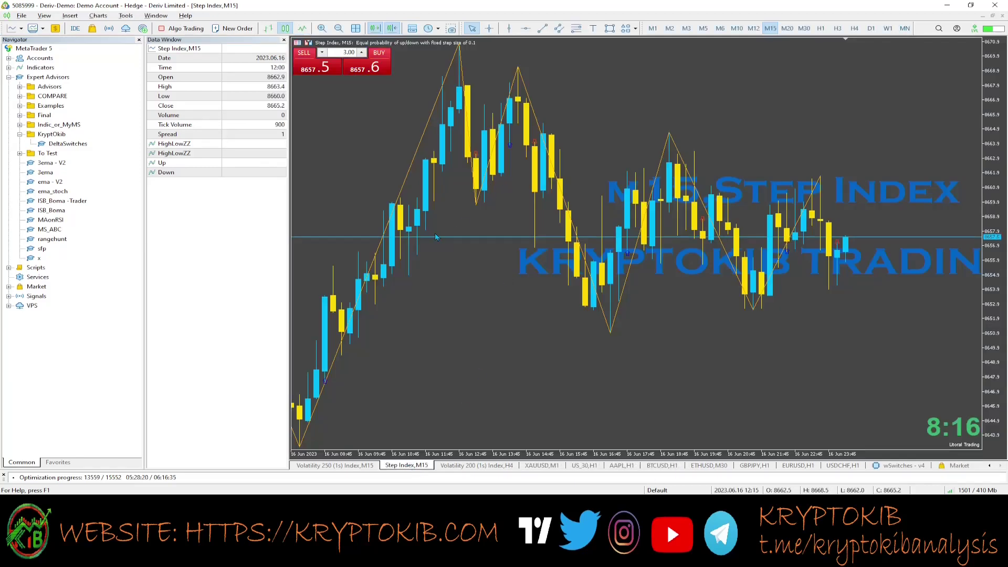
left_click(53, 143)
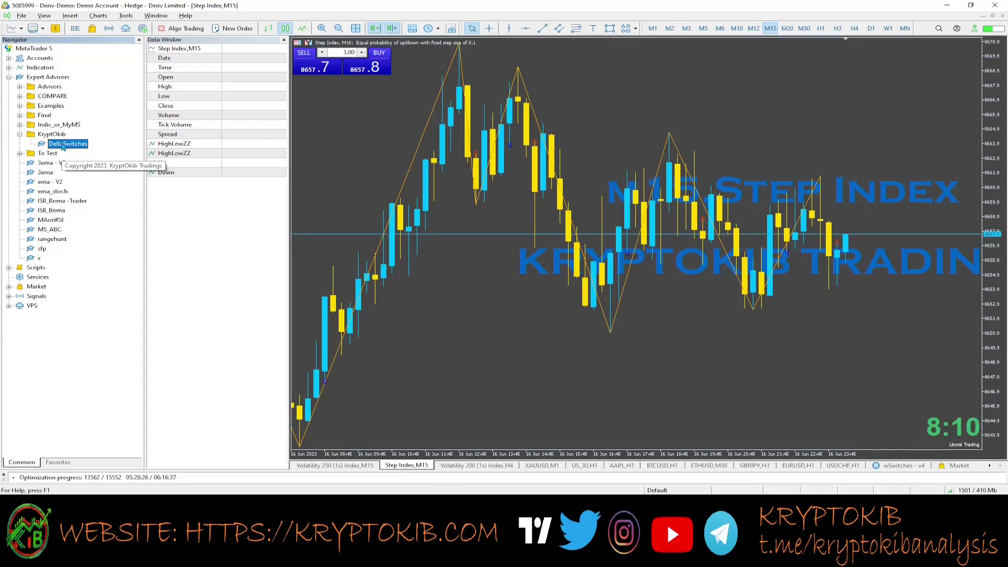
left_click_drag(64, 146, 647, 133)
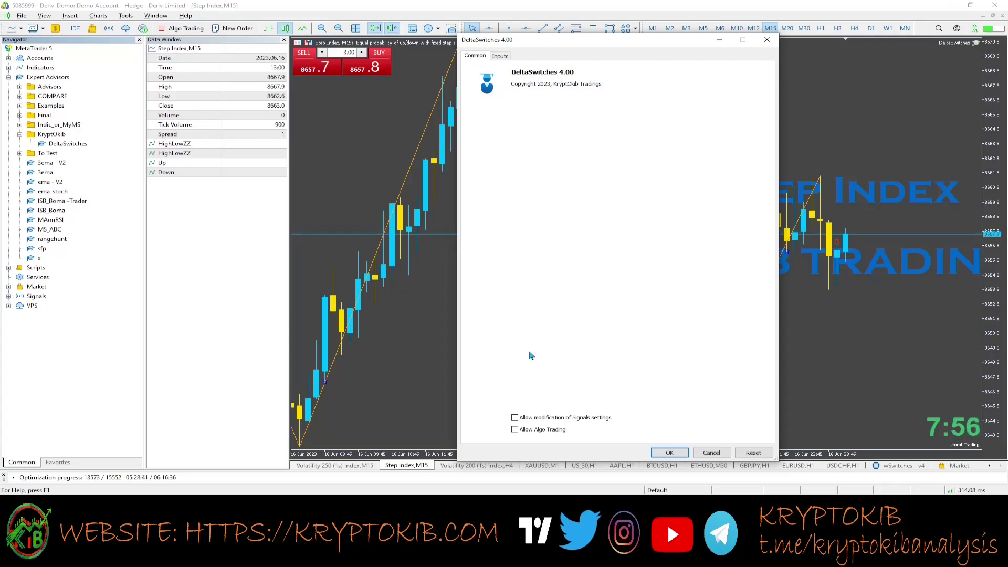
Allow algo trading in the common settings of DeltaSwitches, leaving modification of Signals settings off
left_click(500, 56)
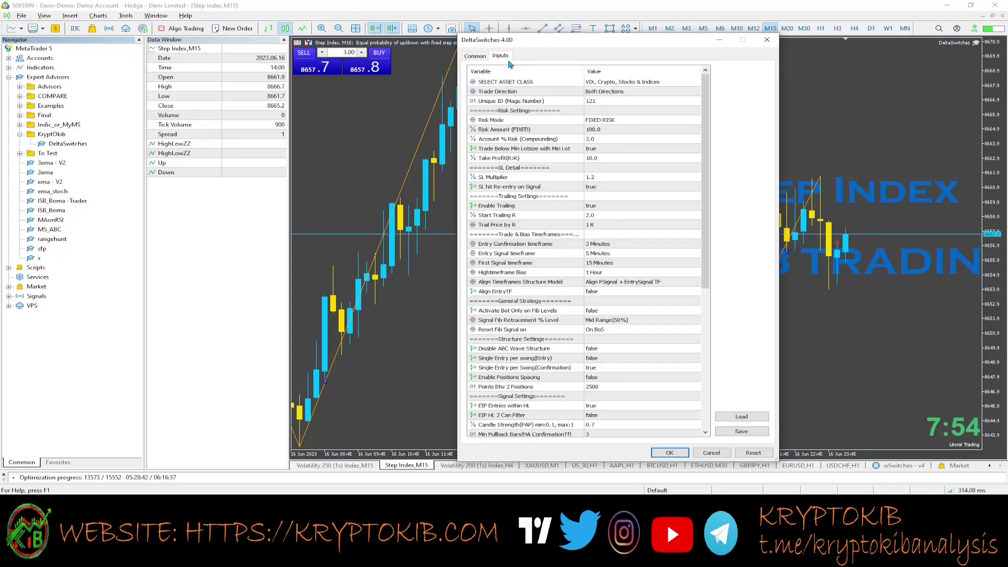
left_click(476, 58)
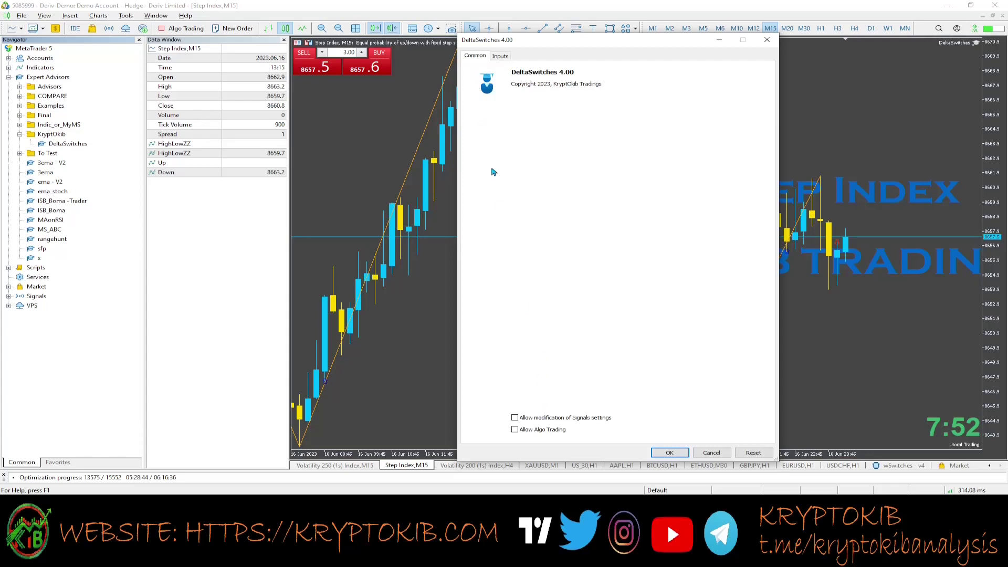
left_click(515, 430)
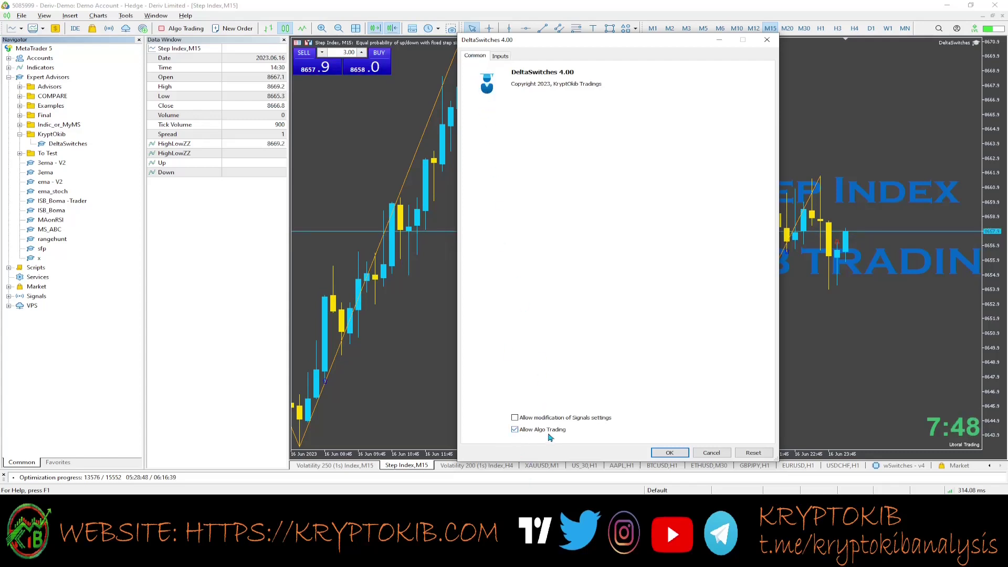
left_click(514, 430)
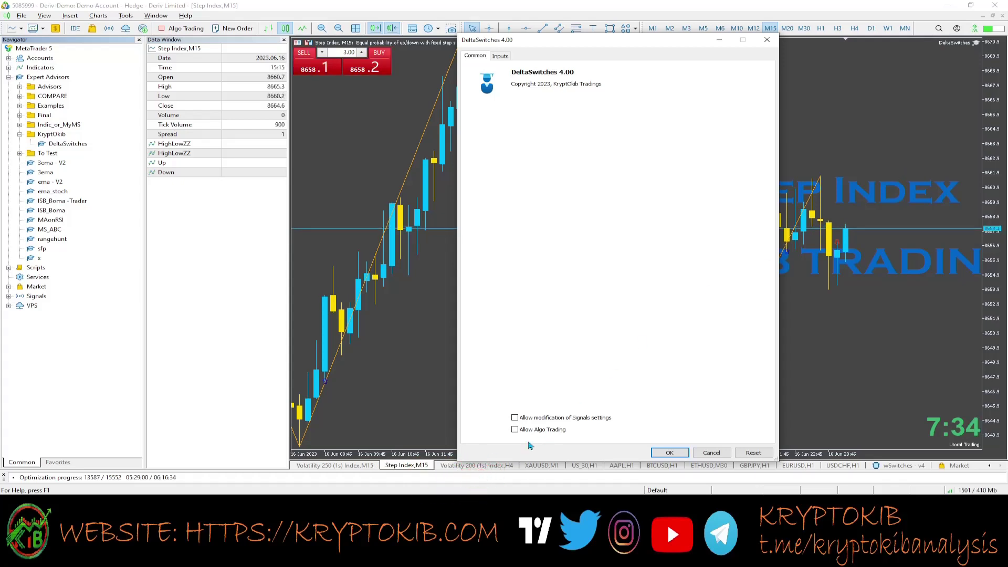
left_click(515, 429)
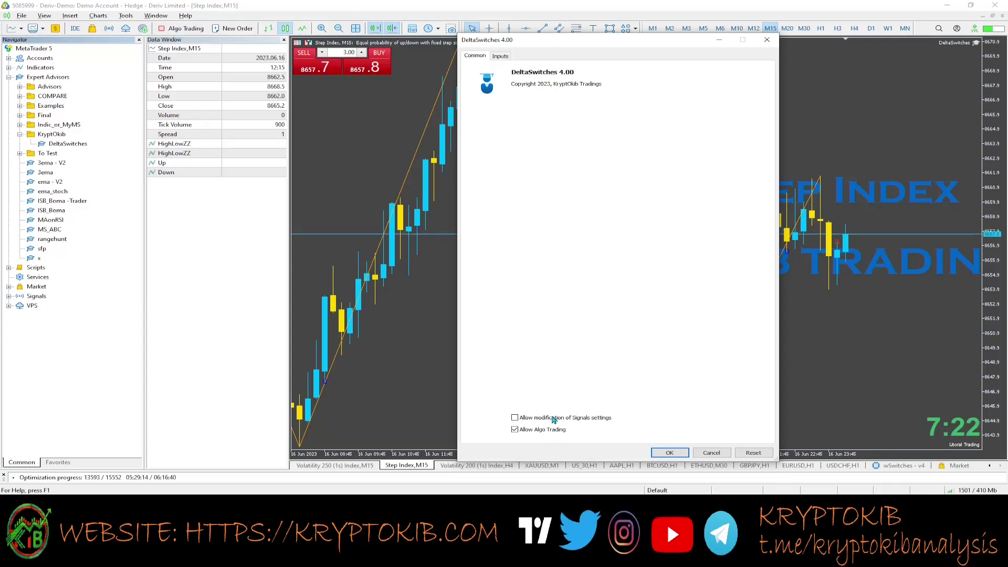
left_click(514, 429)
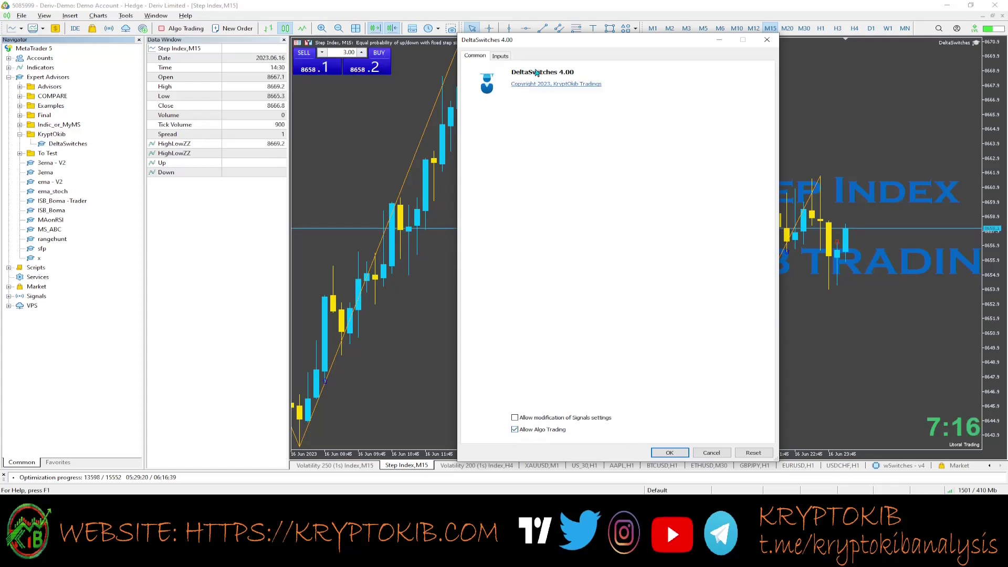
Review the DeltaSwitches input parameters, from asset class and risk mode down to the optimization criteria, and accept the settings unchanged
left_click(500, 56)
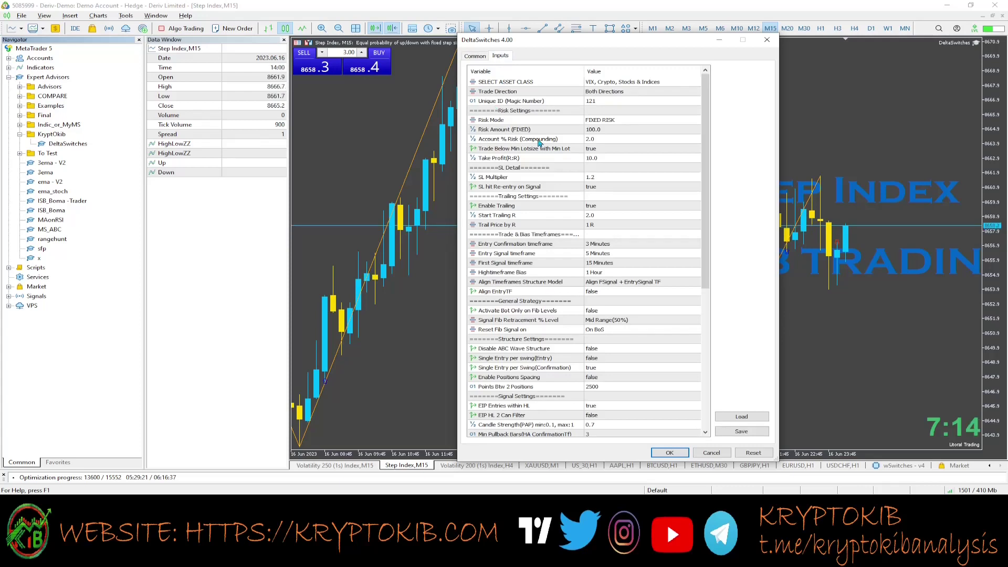
left_click(550, 82)
left_click(622, 84)
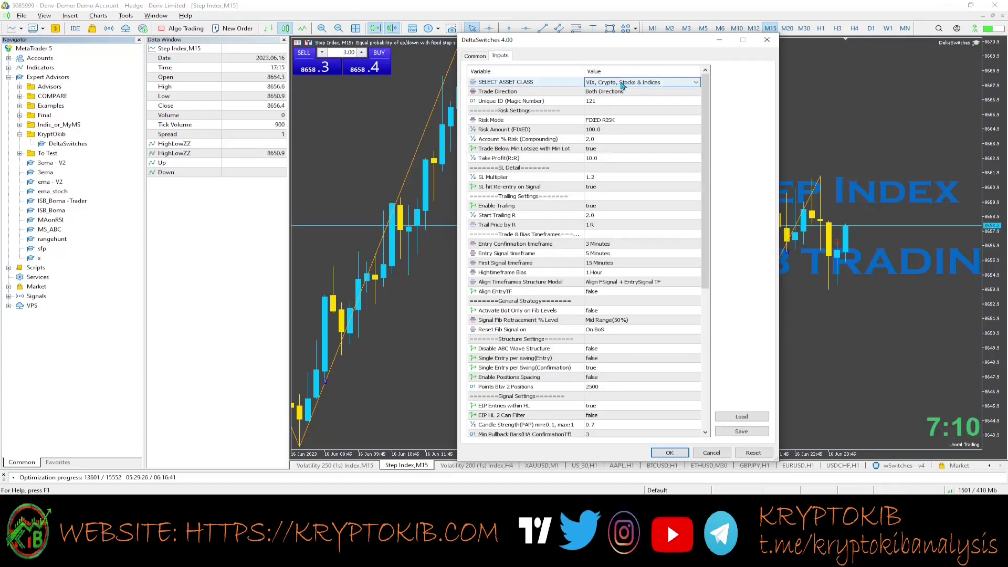
left_click(622, 84)
left_click(623, 88)
left_click(625, 122)
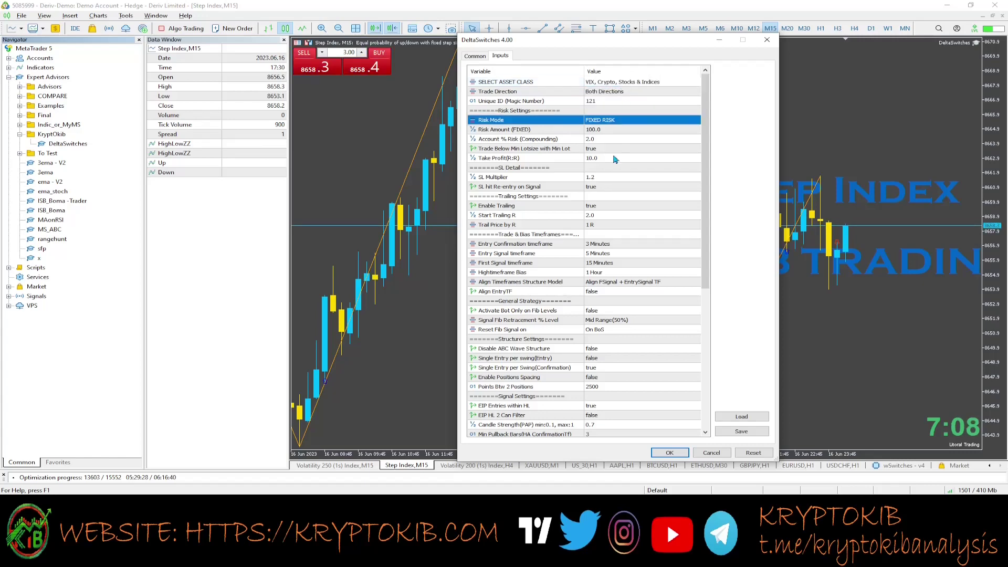
scroll(615, 159, "down", 8)
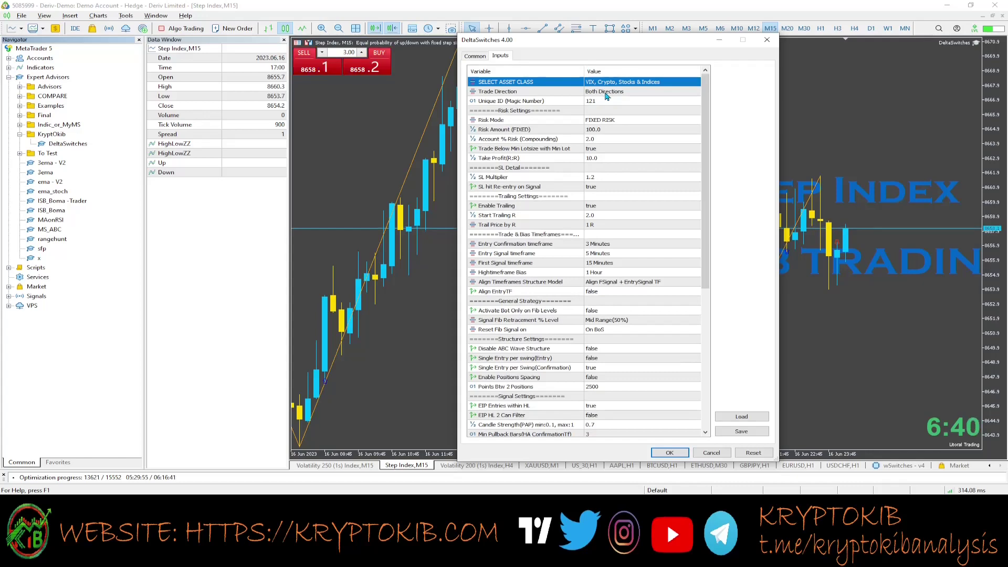
left_click(606, 97)
left_click(607, 96)
left_click(608, 96)
left_click(604, 107)
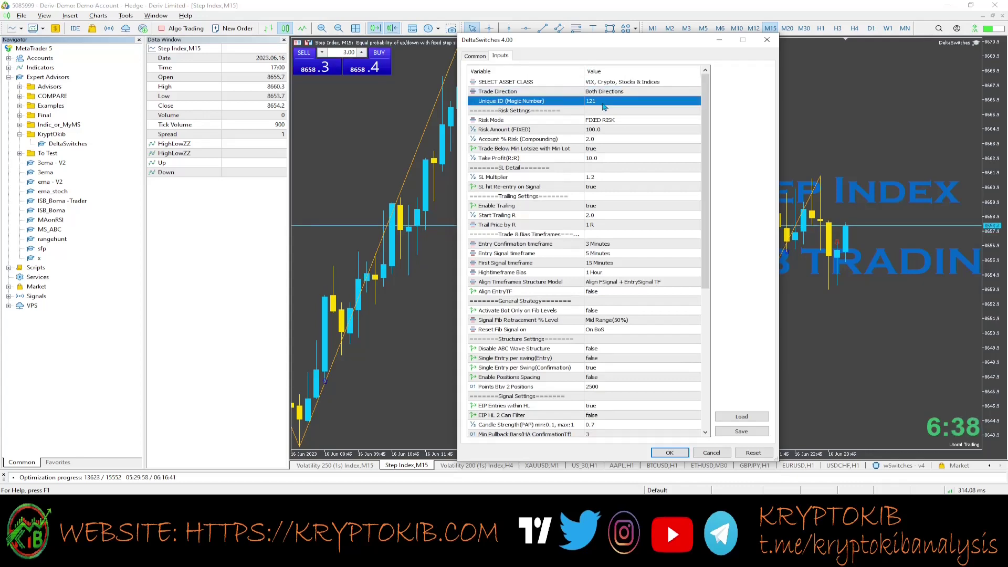
left_click(604, 110)
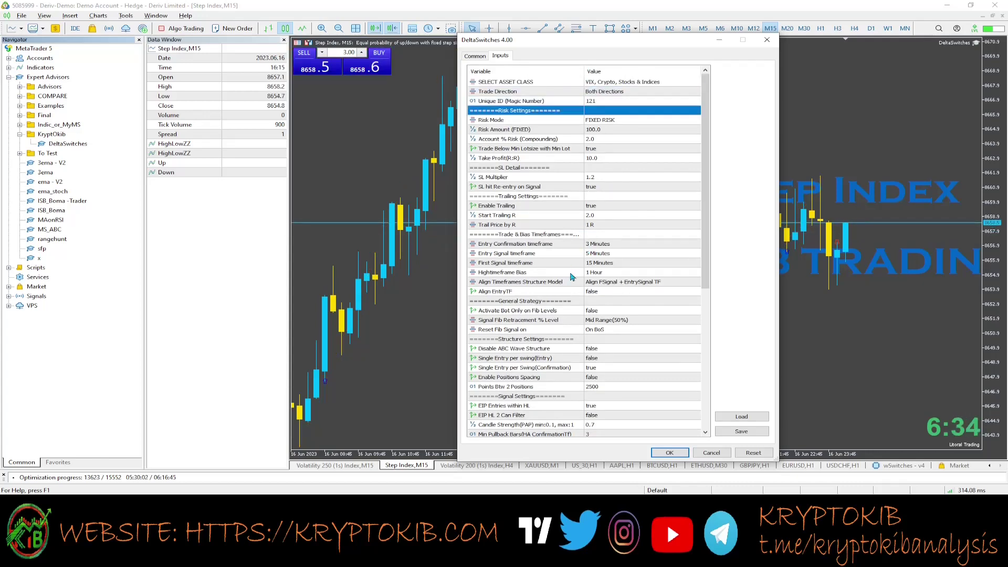
scroll(566, 371, "down", 8)
scroll(566, 370, "up", 8)
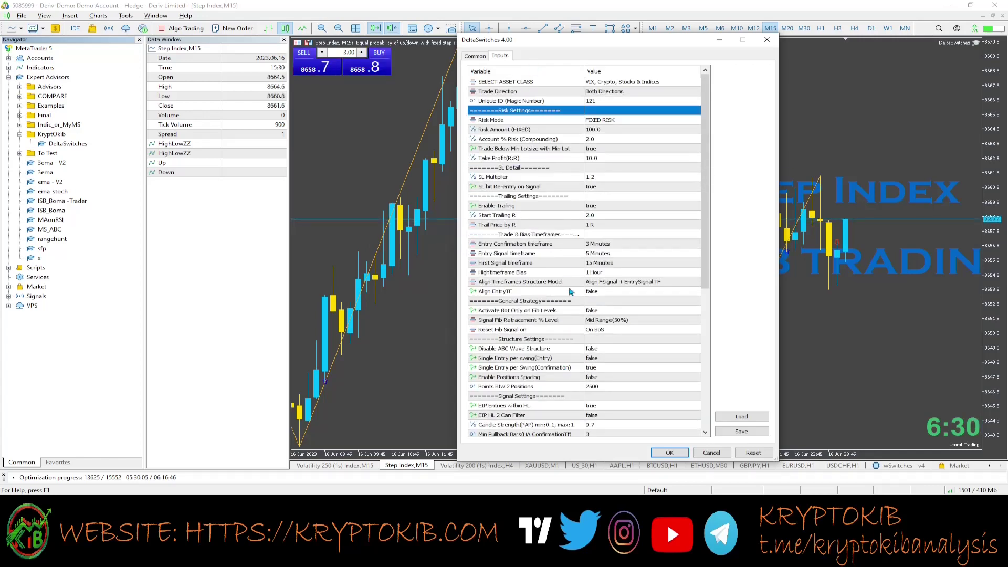
scroll(593, 283, "down", 8)
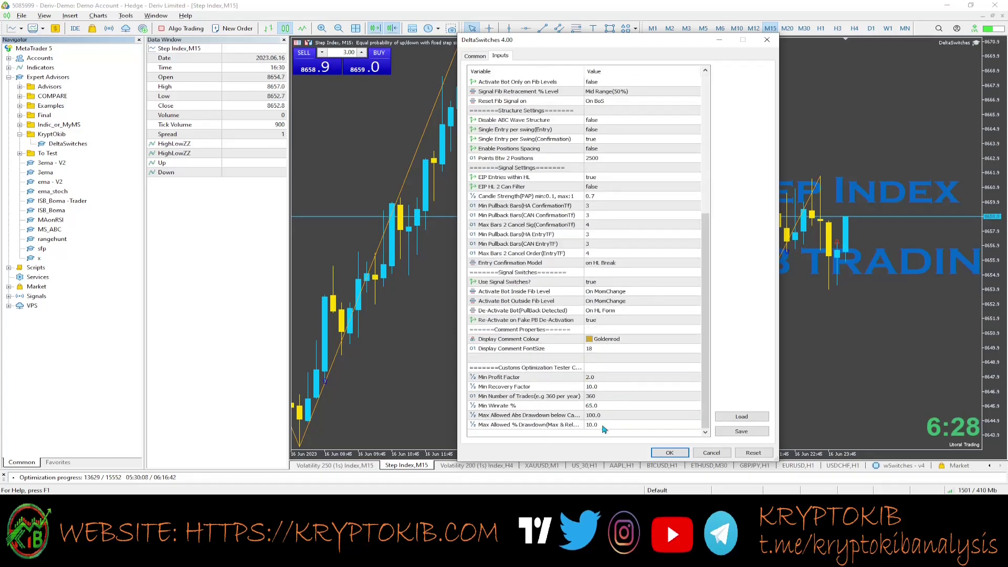
left_click(670, 453)
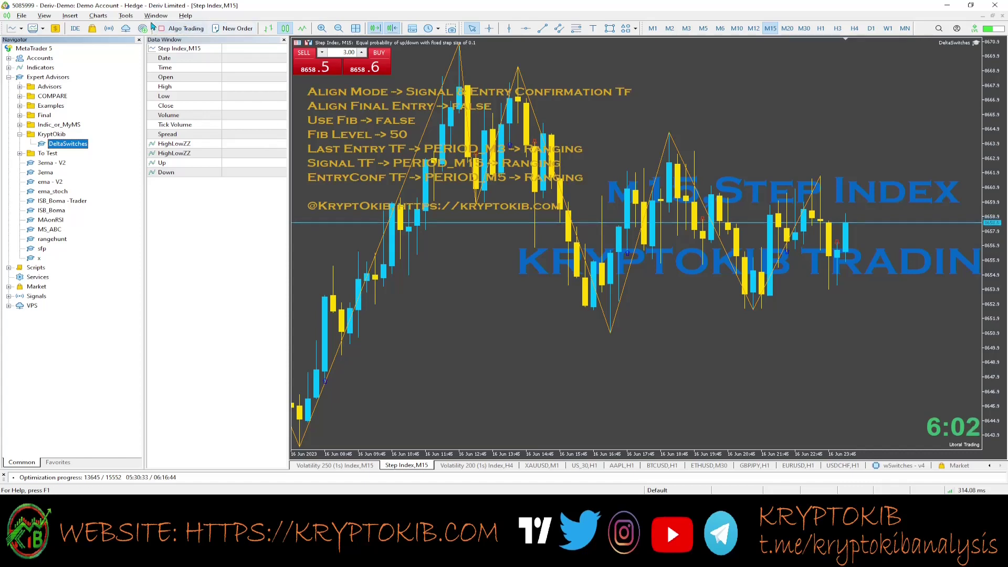
Check the Journal and Experts logs for messages about loading DeltaSwitches and its indicators, and close the Toolbox
left_click(414, 30)
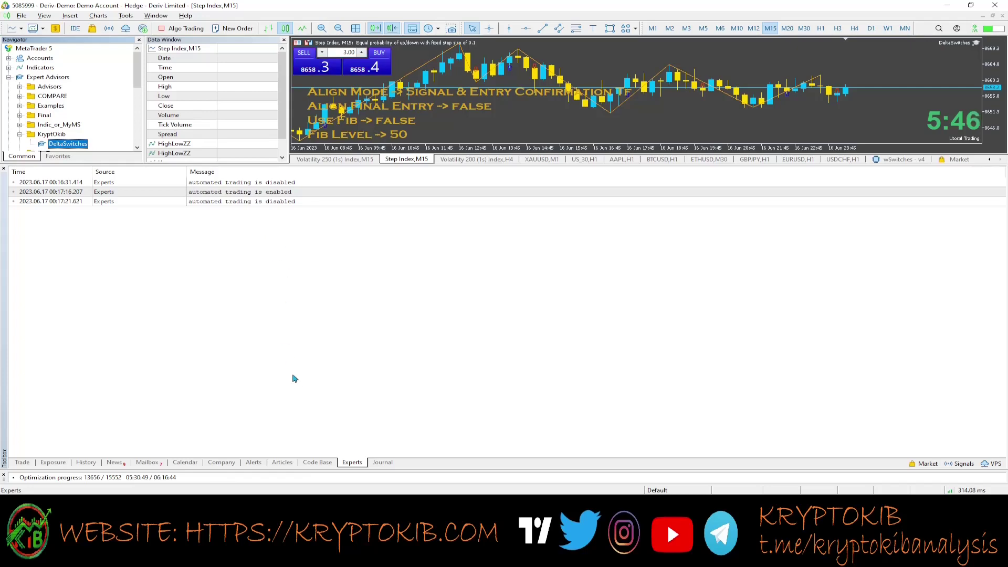
left_click(382, 462)
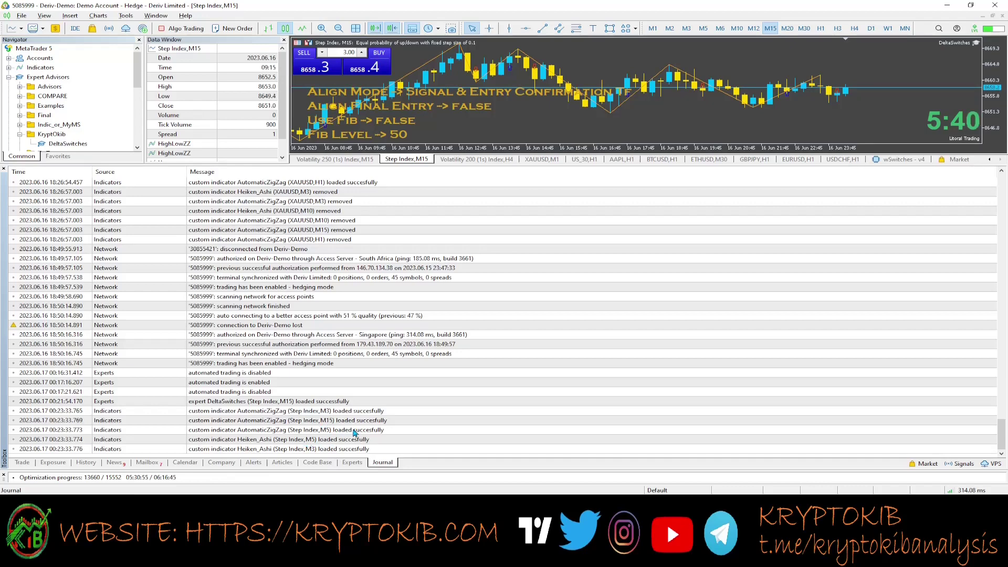
left_click(226, 414)
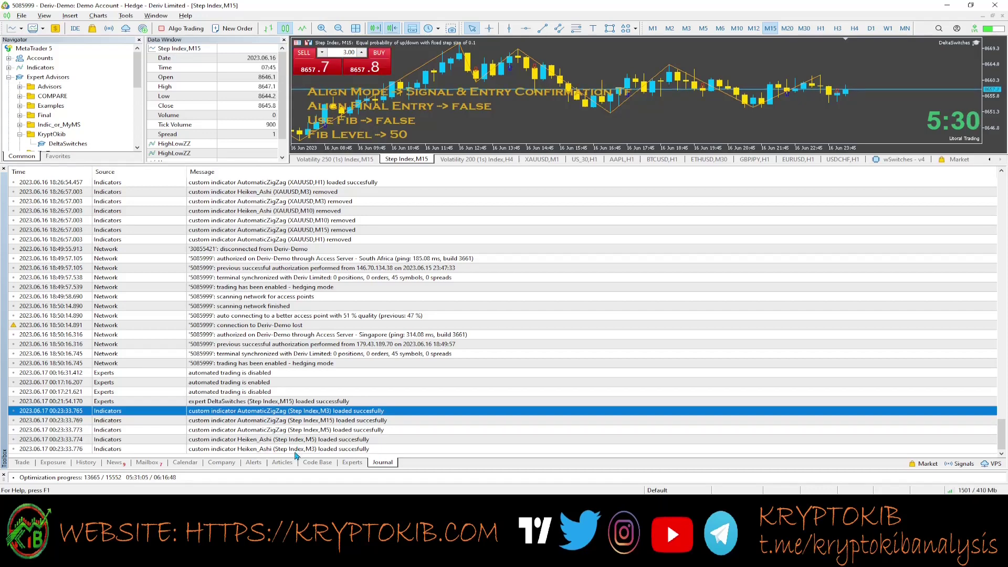
left_click(361, 463)
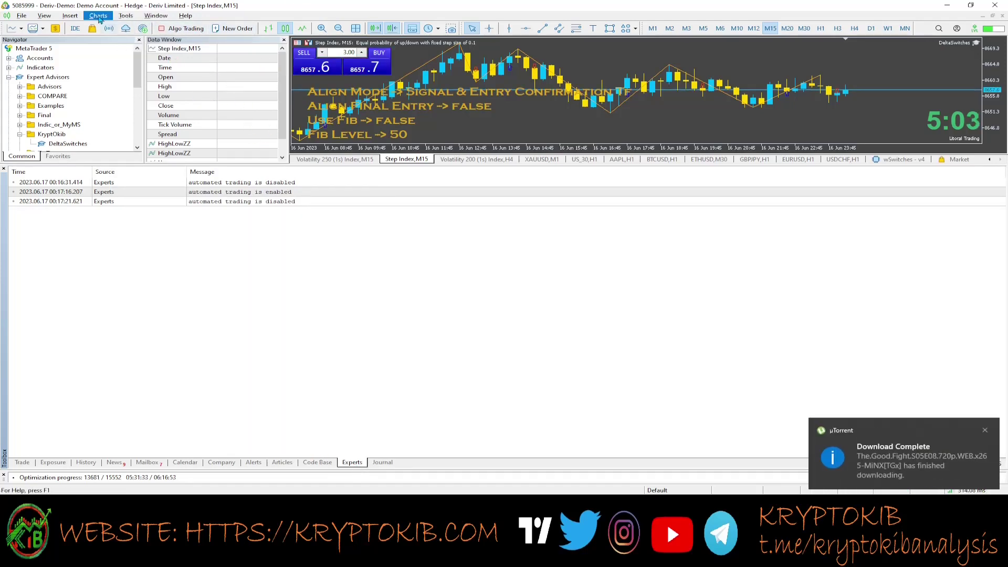
left_click(413, 29)
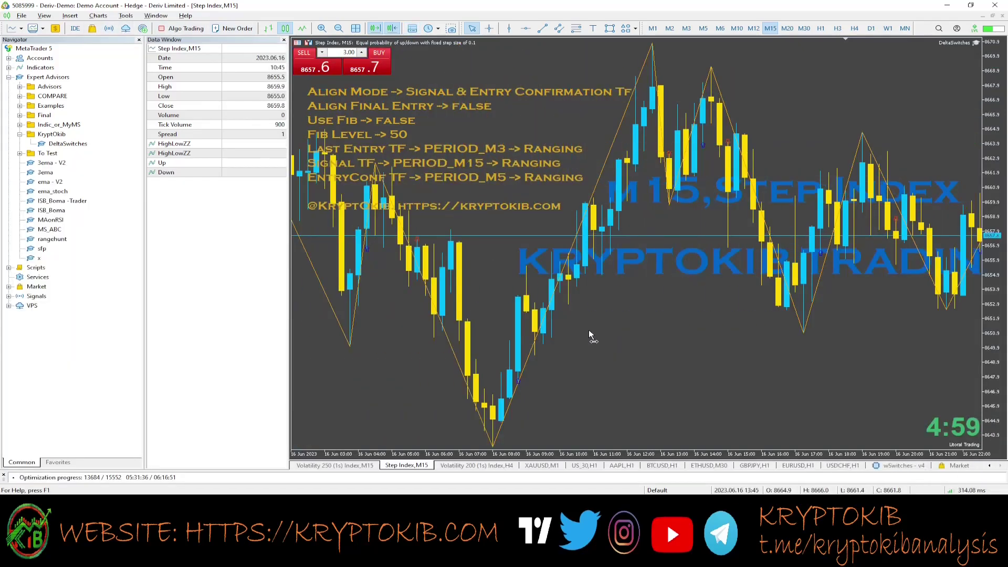
Enable algorithmic trading for the whole terminal
scroll(588, 330, "down", 3)
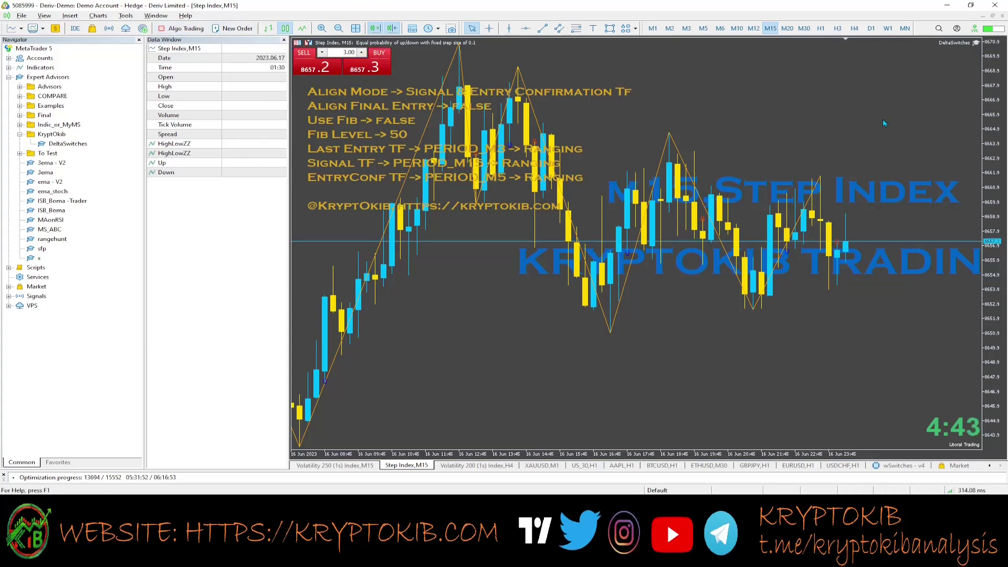
left_click(185, 30)
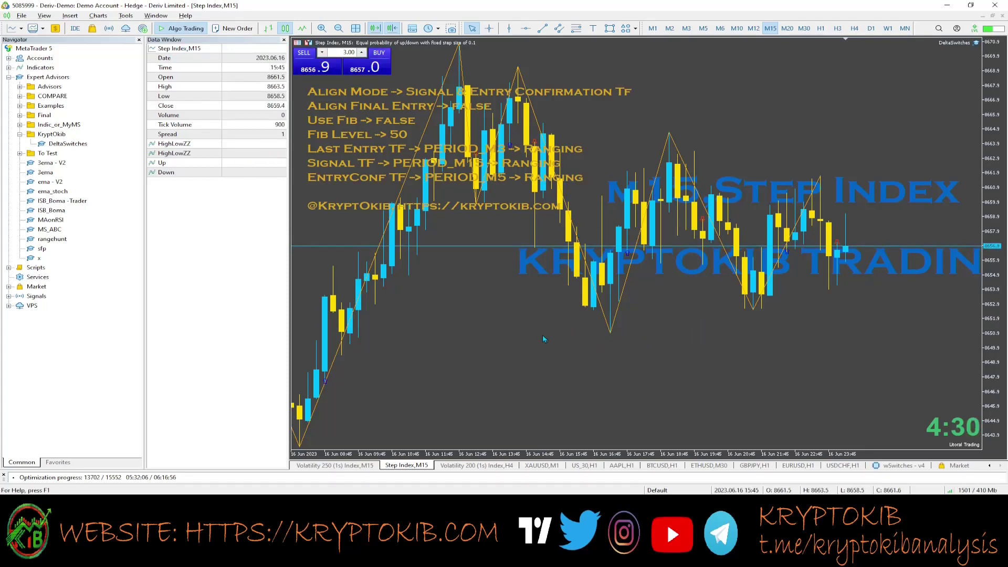
scroll(596, 321, "down", 5)
scroll(679, 323, "up", 5)
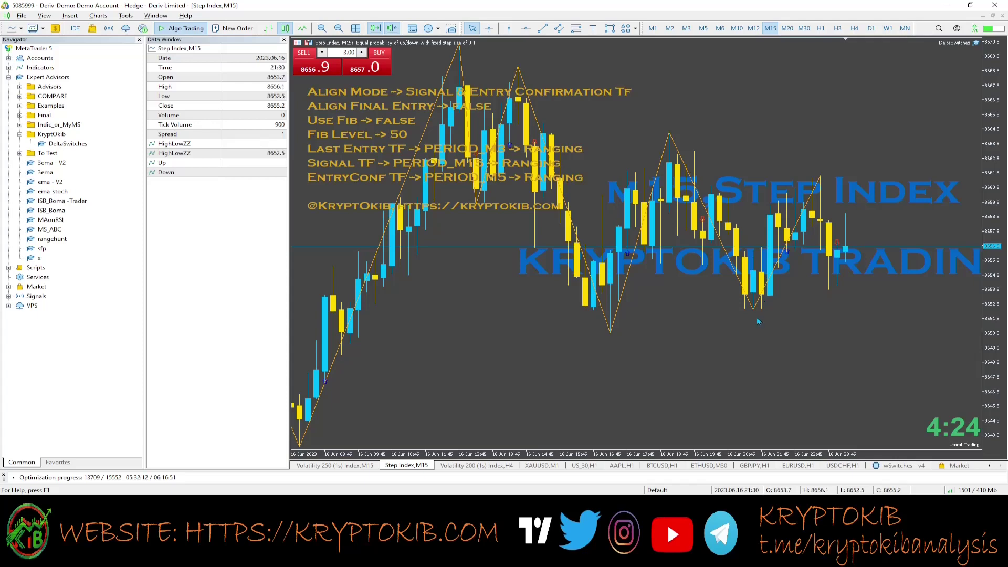
Disallow algo trading in the common settings of DeltaSwitches on the Step Index M15 chart only
double_click(976, 44)
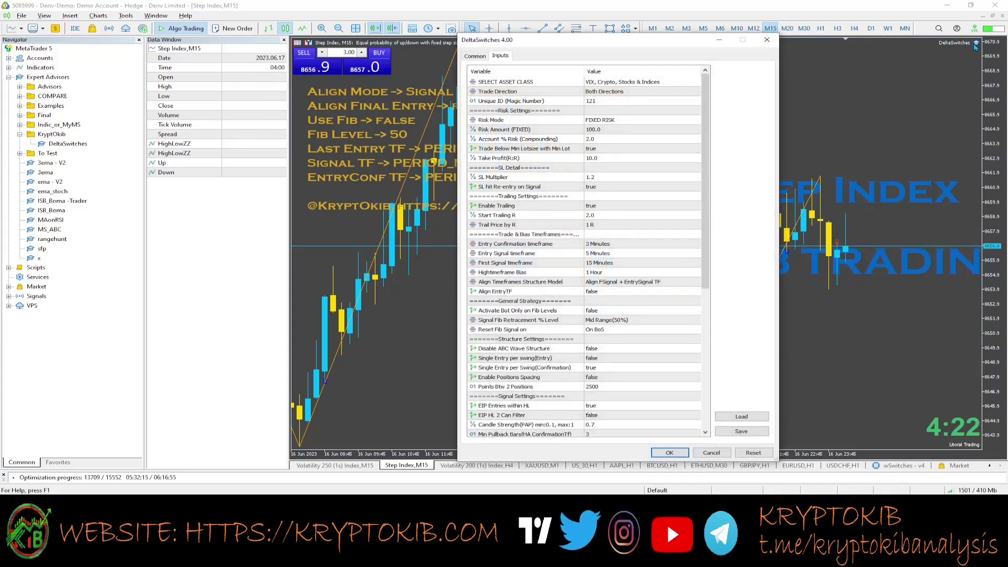
left_click(476, 56)
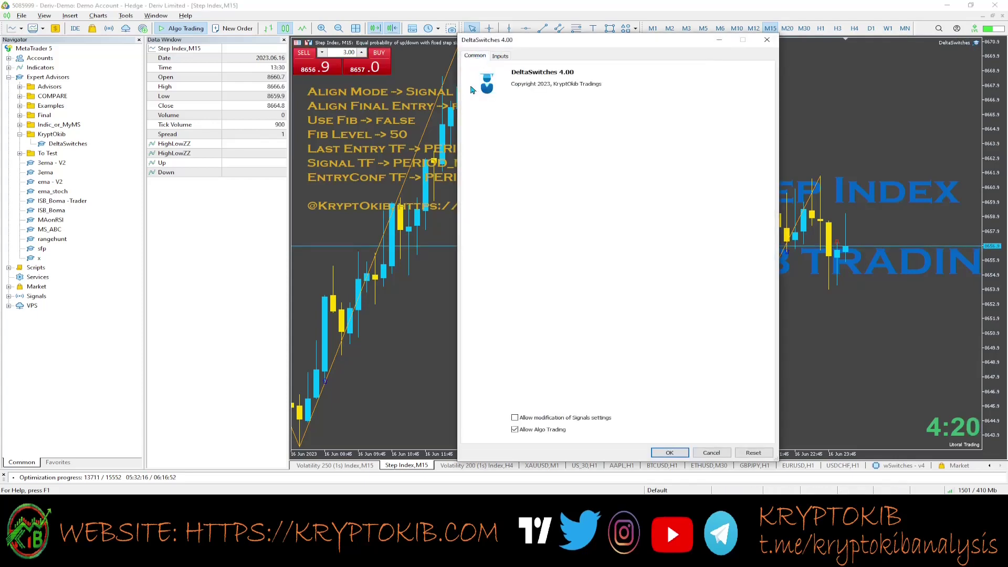
left_click(663, 453)
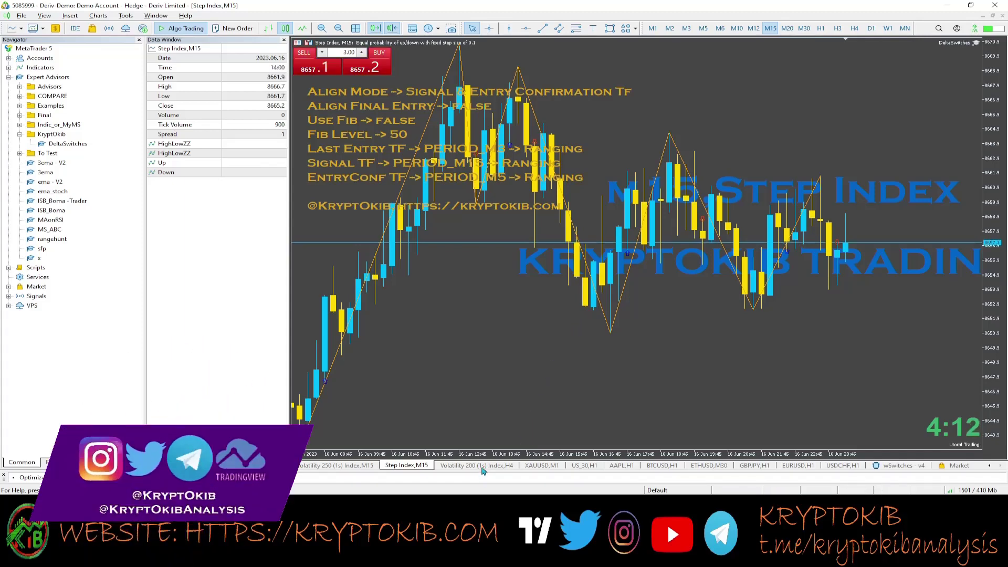
Attach DeltaSwitches to the Volatility 200 (1s) Index H4 chart with algo trading allowed
key("ctrl+Tab")
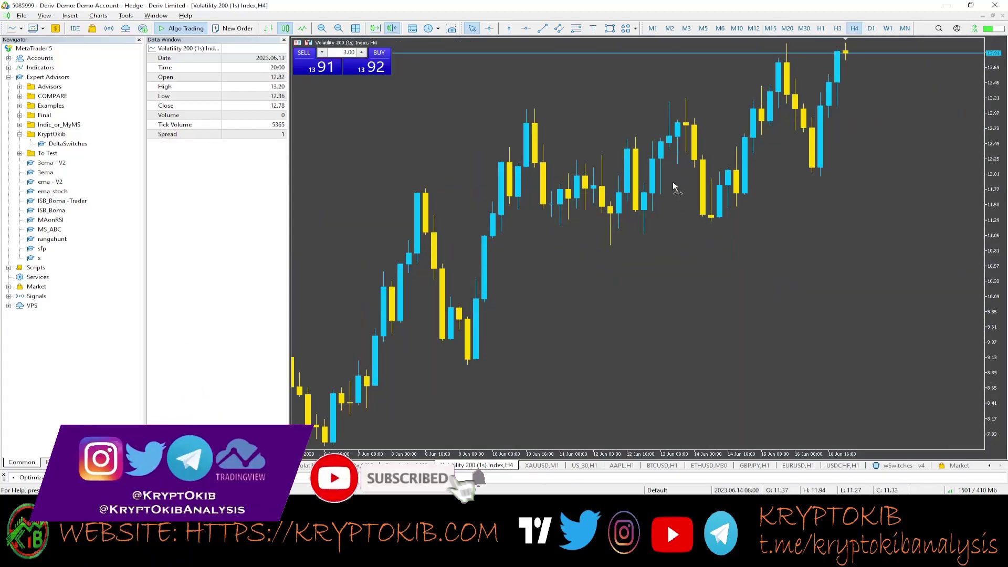
left_click_drag(67, 143, 480, 140)
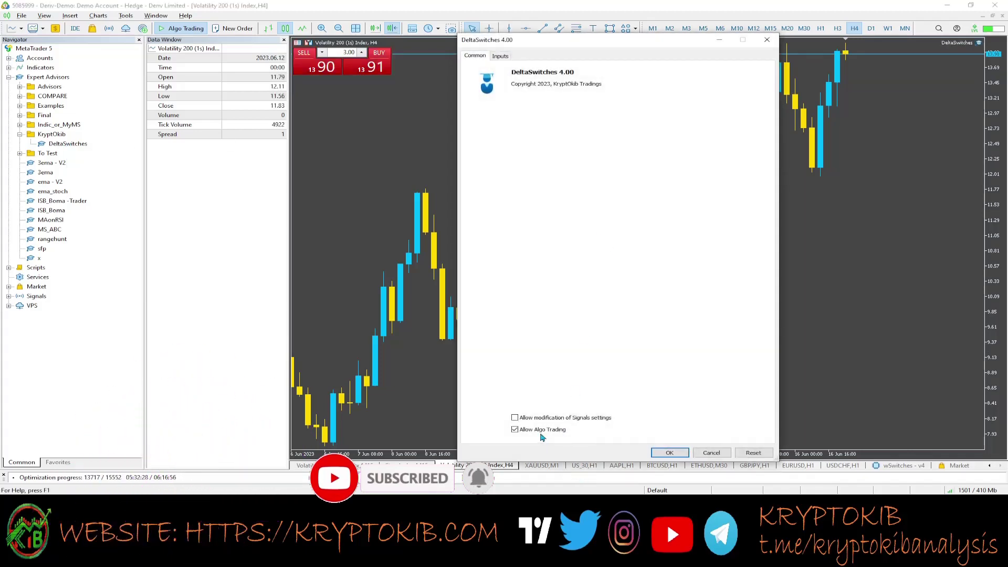
left_click(669, 453)
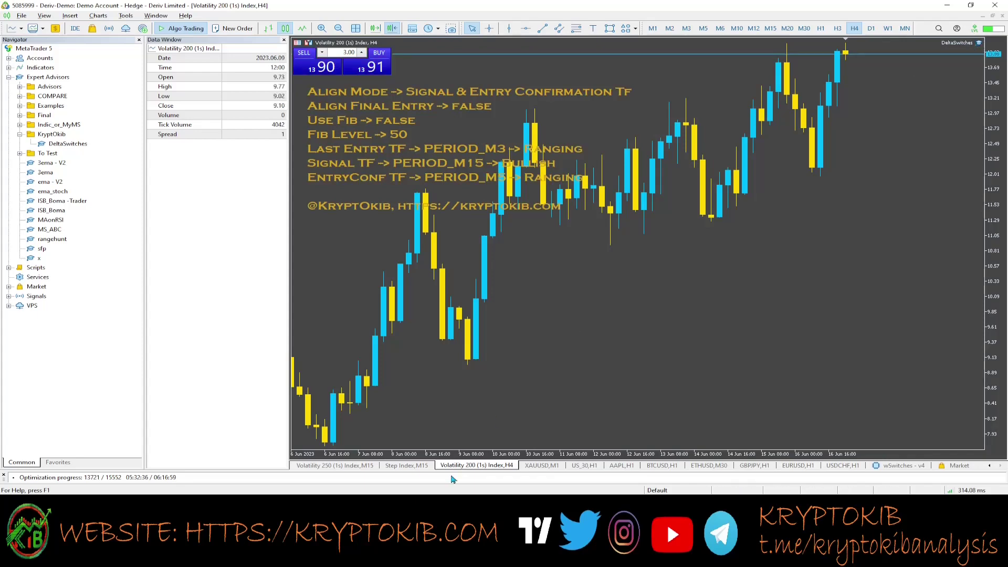
Allow algo trading again in the common settings of DeltaSwitches on the Step Index M15 chart
left_click(406, 466)
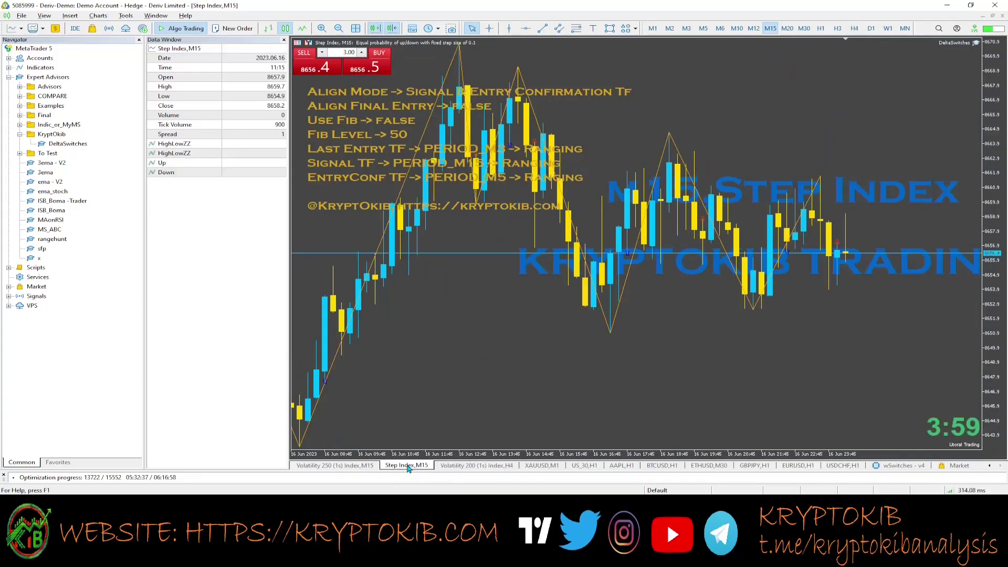
double_click(976, 44)
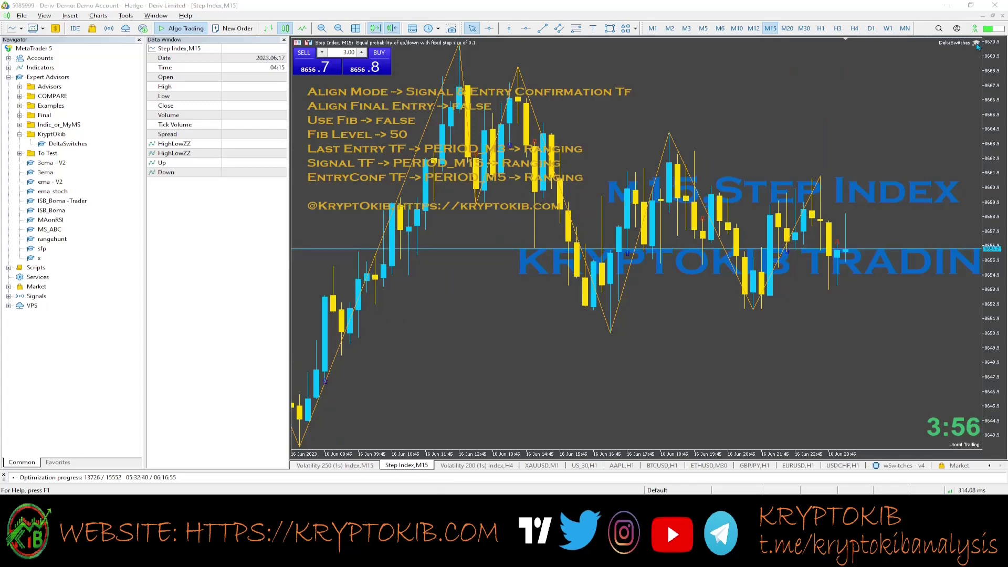
left_click(475, 56)
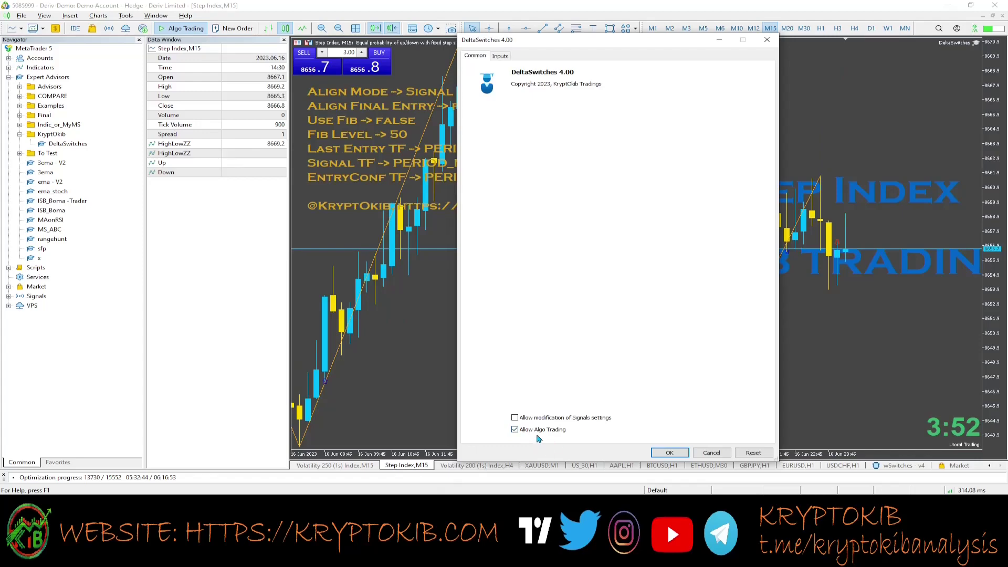
left_click(660, 454)
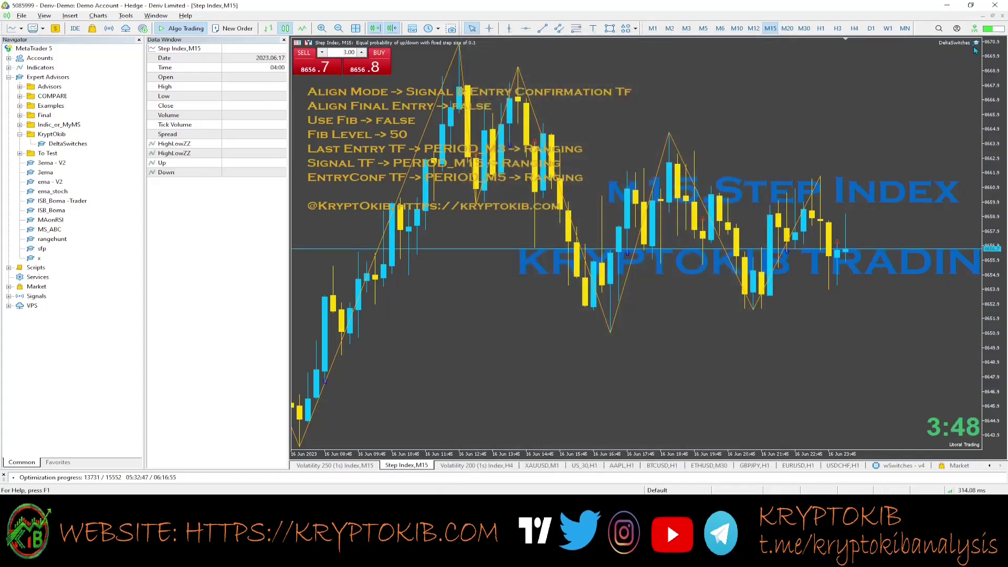
Disable algorithmic trading for the whole terminal and compare the DeltaSwitches status on the Volatility 200 (1s) Index and Step Index charts
key("ctrl+Tab")
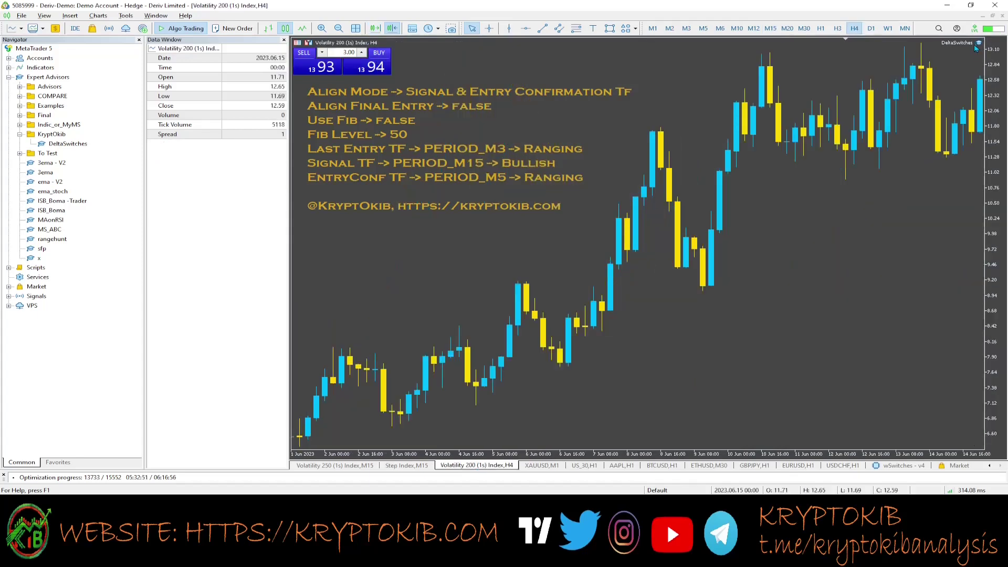
left_click(173, 29)
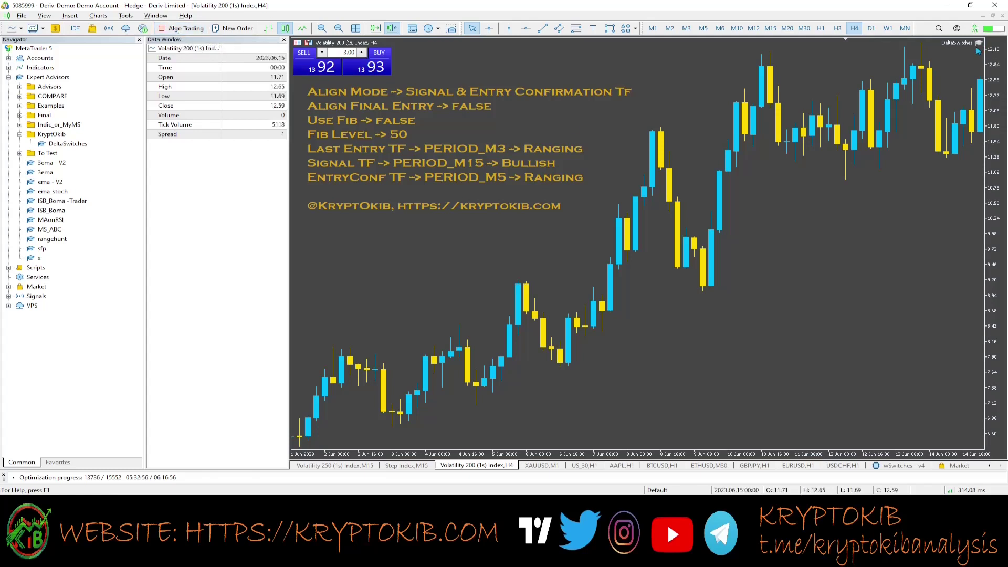
key("ctrl+shift+Tab")
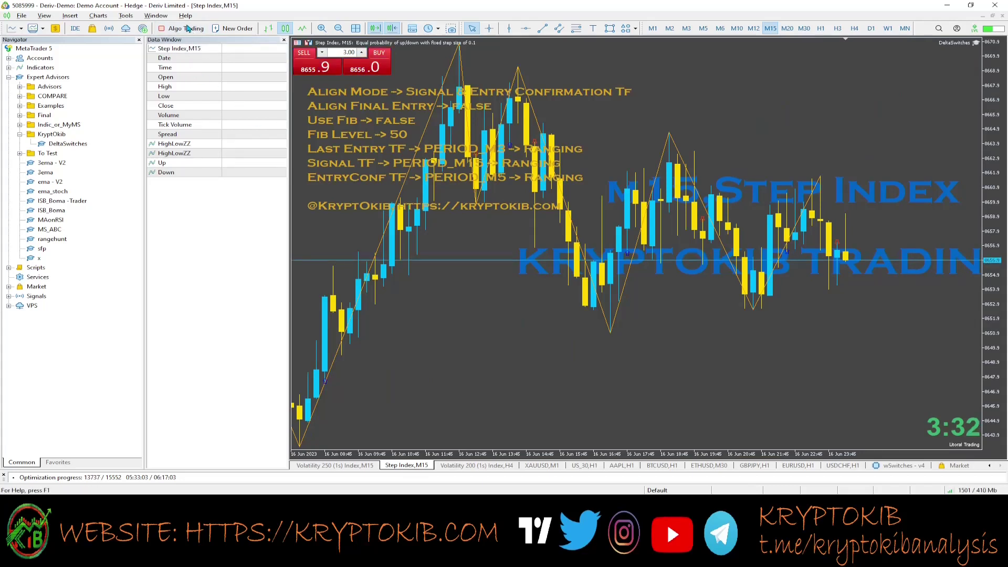
Check the algo trading permission in the common settings of DeltaSwitches on the Step Index M15 chart, and close them without changes
double_click(976, 45)
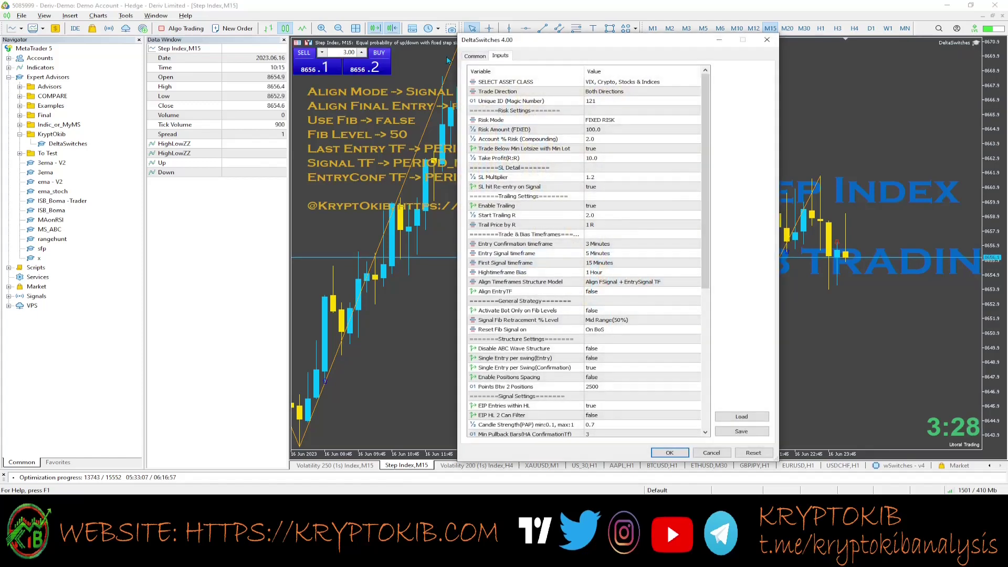
left_click(465, 58)
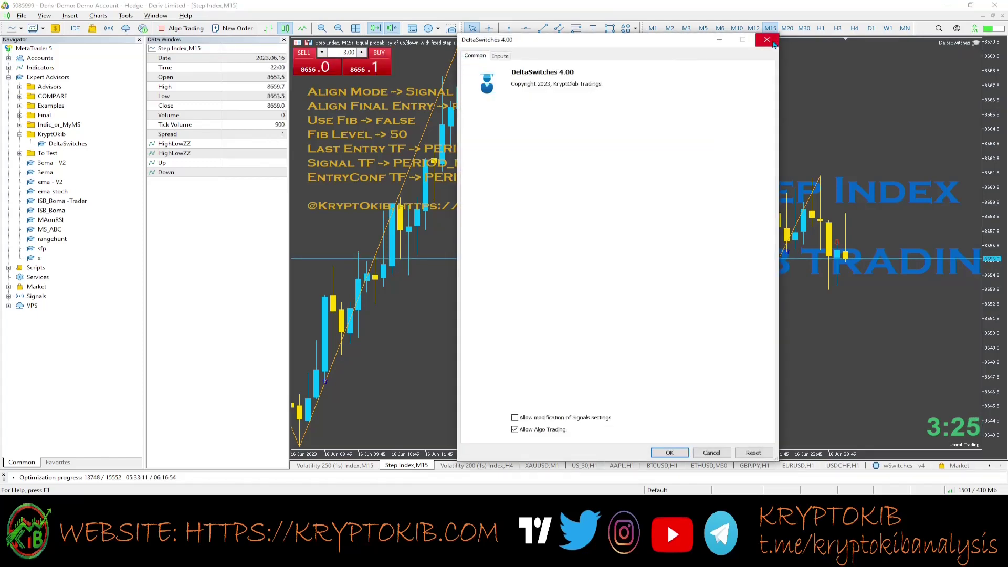
left_click(768, 40)
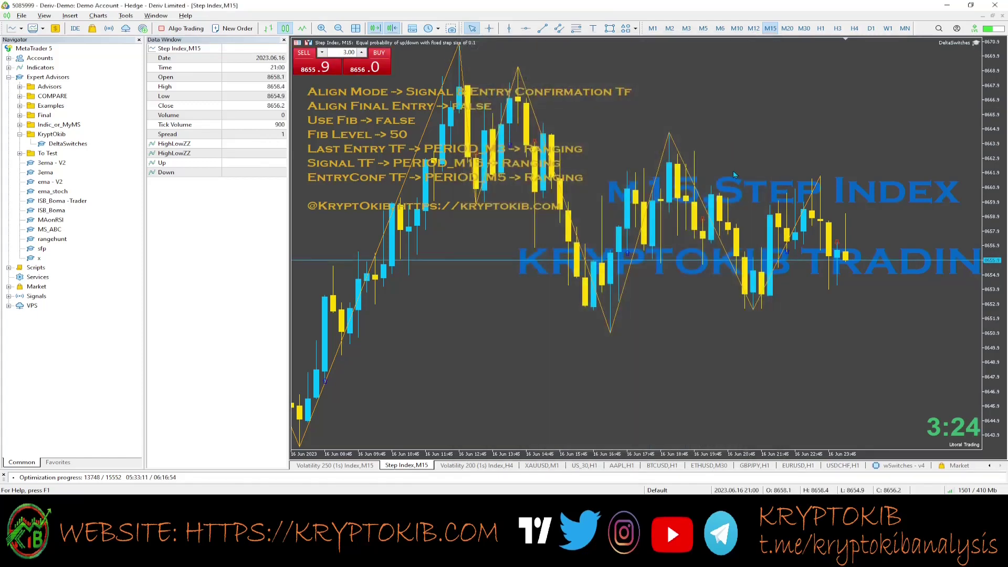
Remove DeltaSwitches from the Volatility 200 (1s) Index H4 chart
left_click(482, 468)
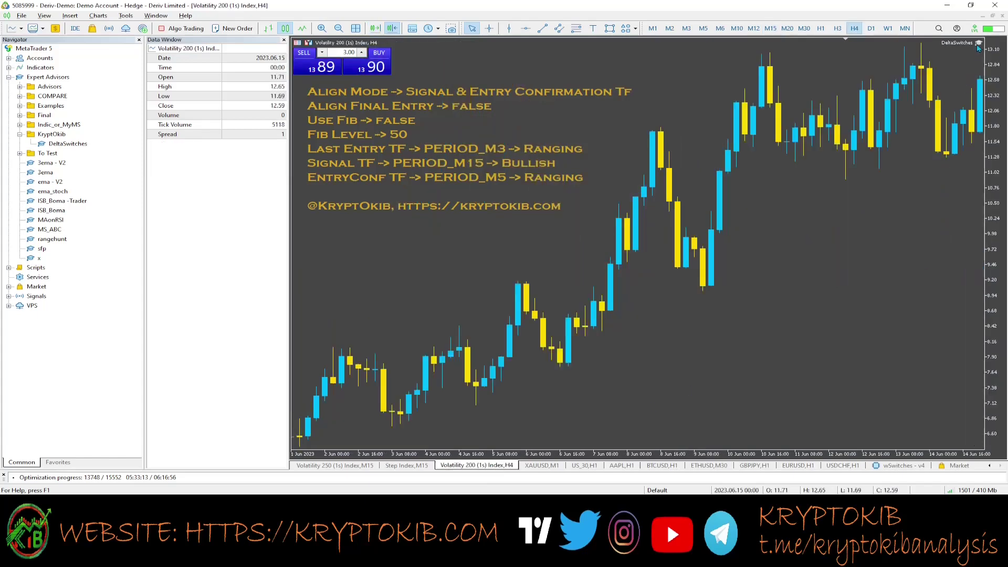
right_click(979, 44)
left_click(927, 77)
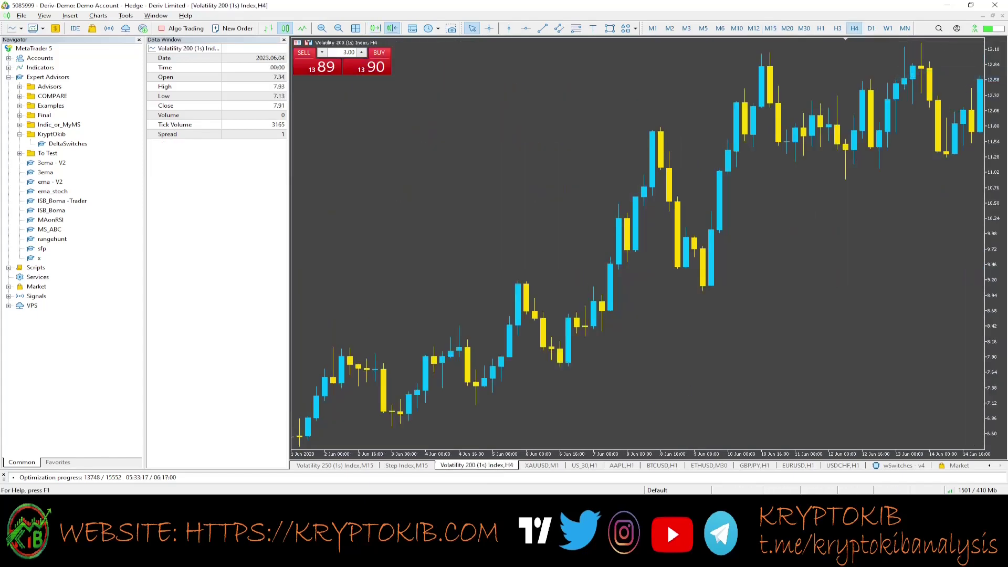
Return to the Step Index M15 chart, check the Experts and Journal logs for DeltaSwitches and automated trading messages, and close the Toolbox
left_click(415, 467)
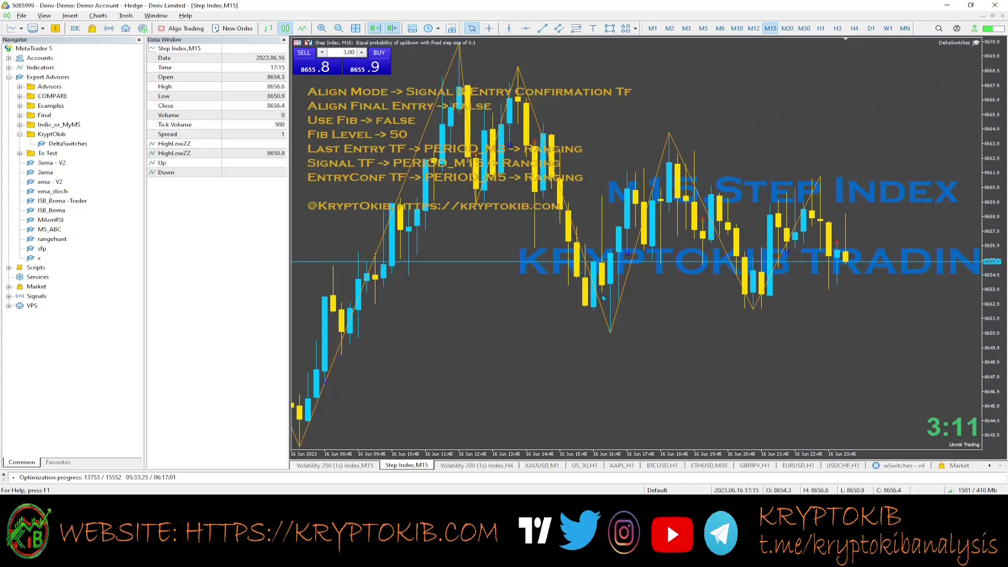
left_click(413, 27)
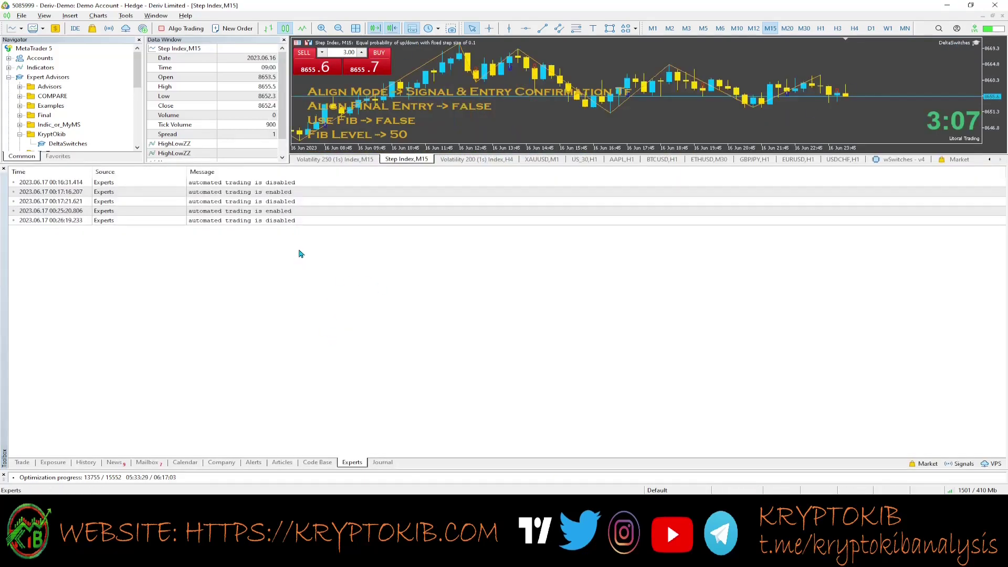
left_click(379, 462)
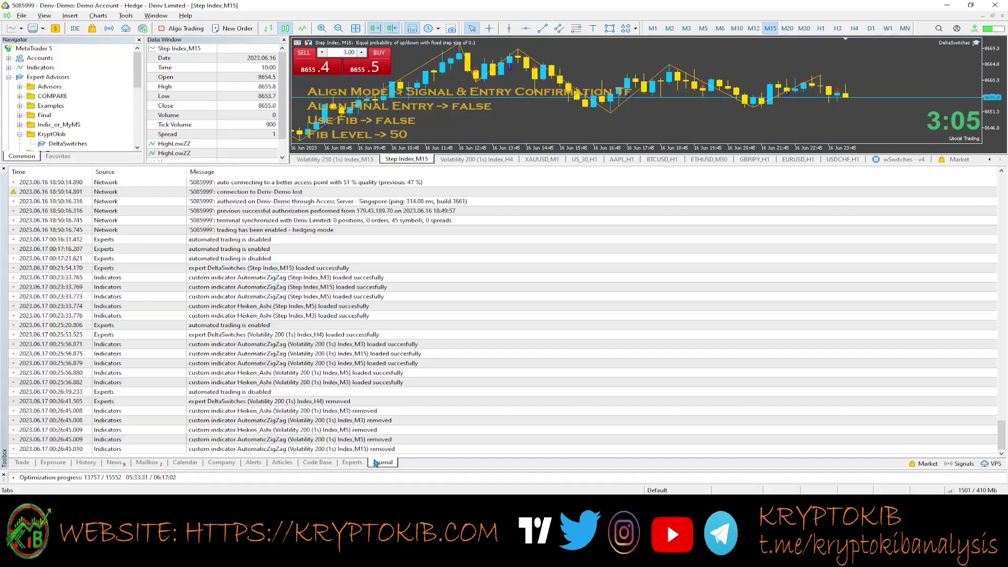
left_click(349, 463)
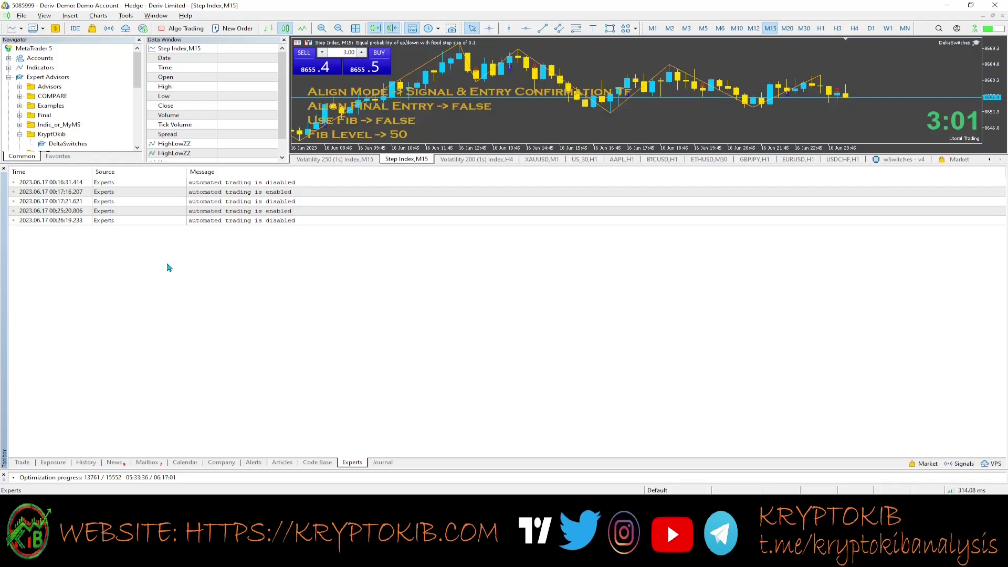
left_click(413, 29)
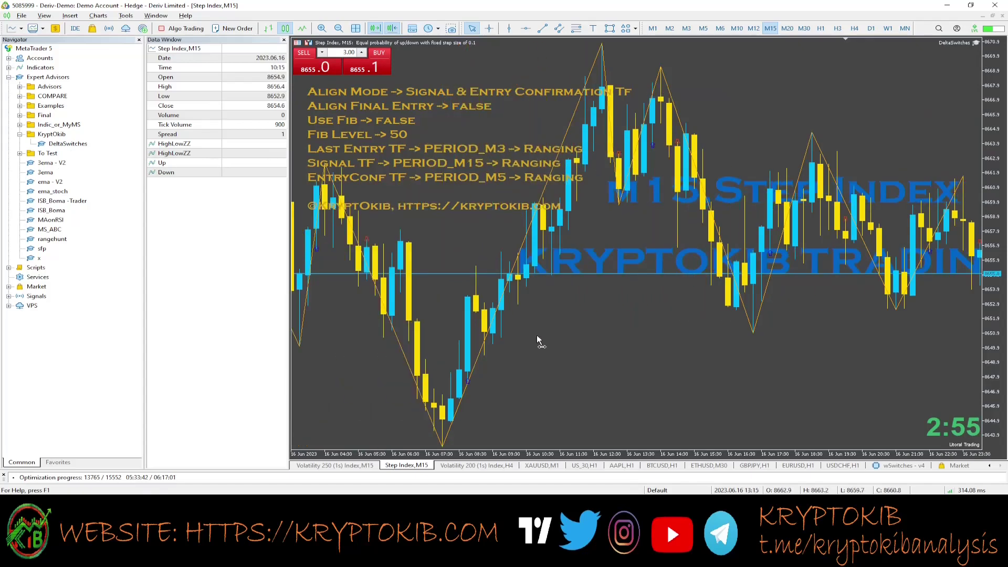
Review the input parameters of DeltaSwitches on the Step Index M15 chart, from the timeframes to the signal switches, and close the settings
scroll(537, 335, "up", 2)
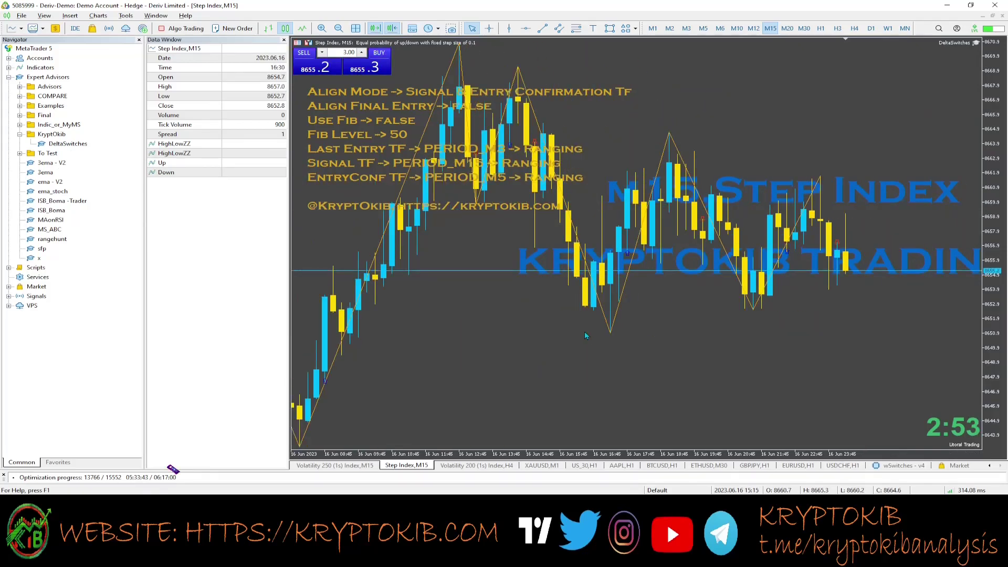
key("ctrl+r")
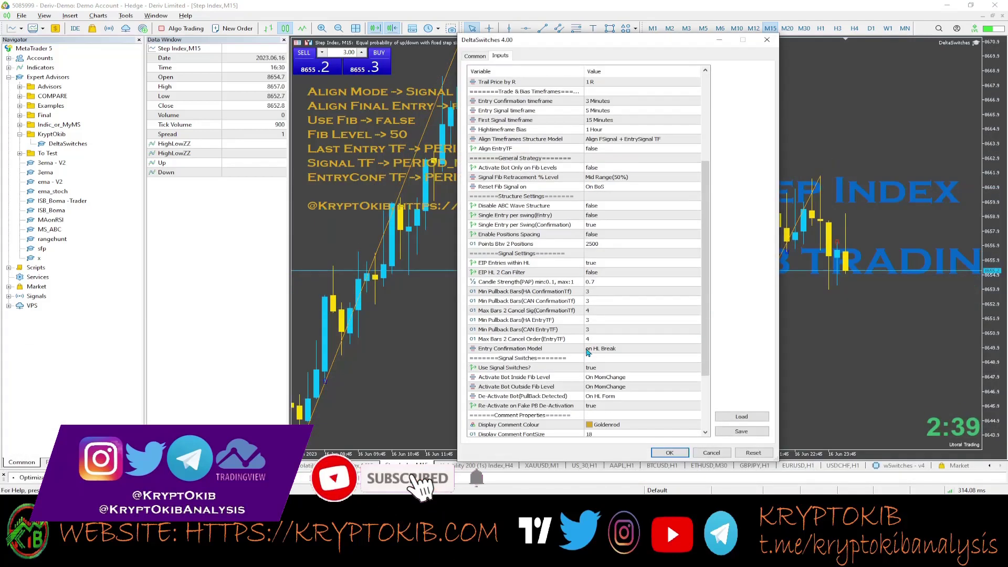
scroll(587, 353, "up", 5)
left_click(670, 453)
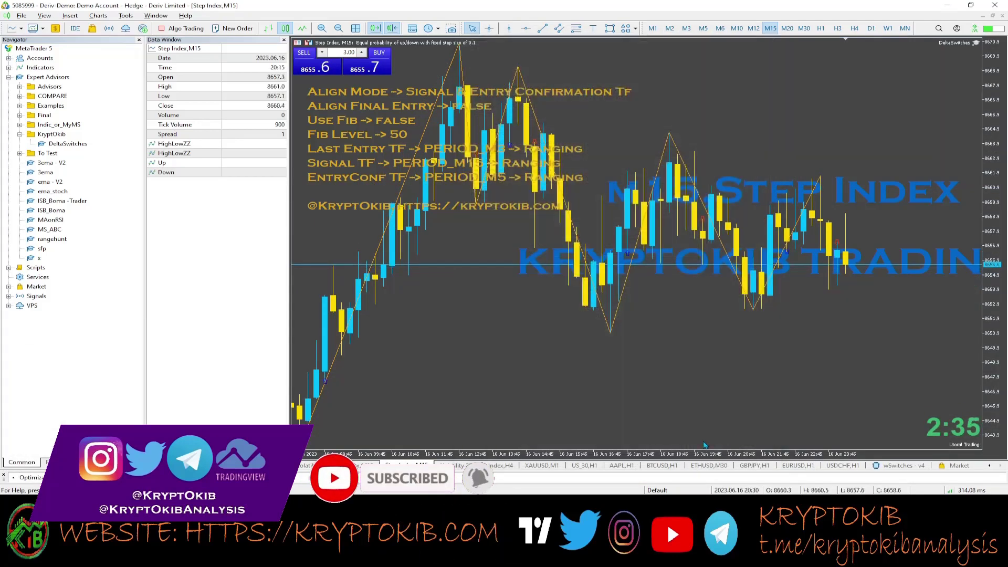